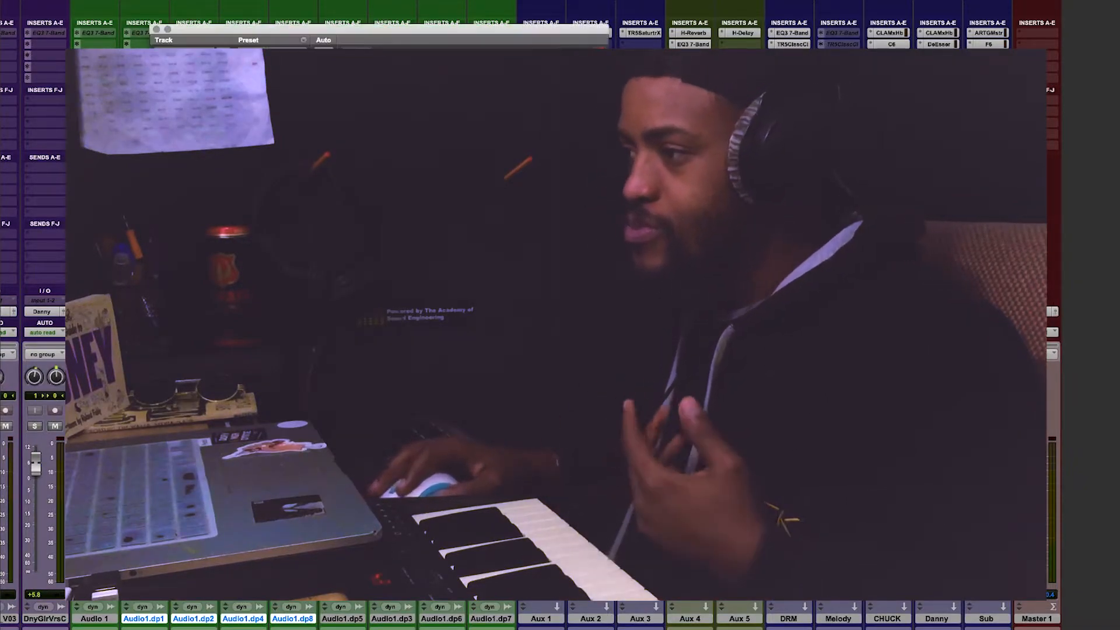
pyautogui.moveTo(515, 28); pyautogui.dragTo(685, 36)
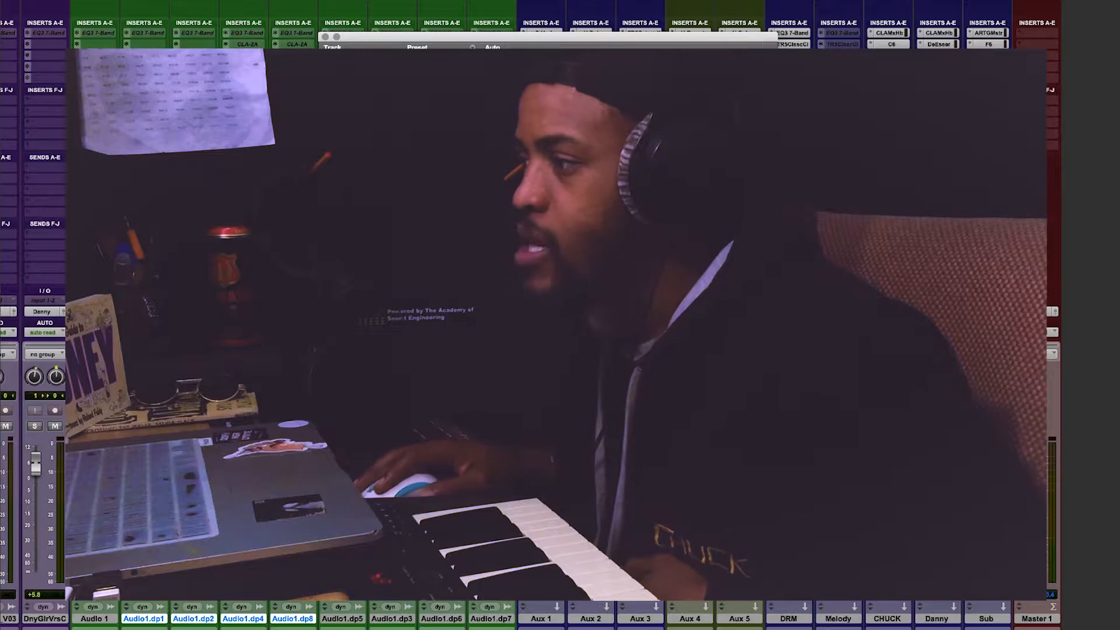
pyautogui.moveTo(609, 37); pyautogui.dragTo(607, 22)
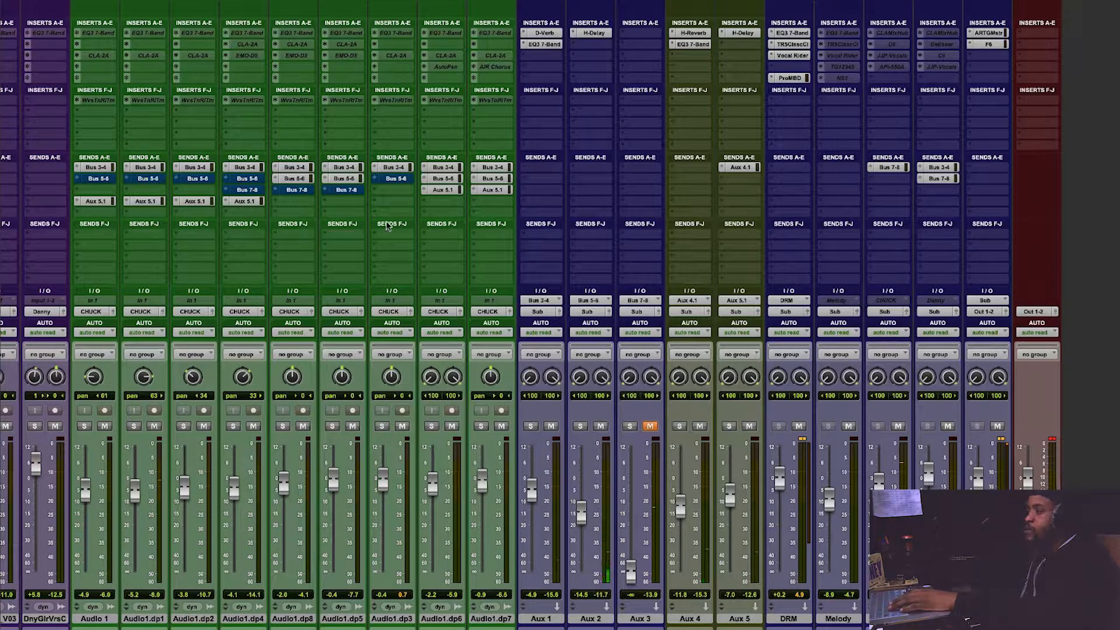
# Step: Start playback and open the Pro Multiband Dynamics insert on the DRM track
pyautogui.press('space')
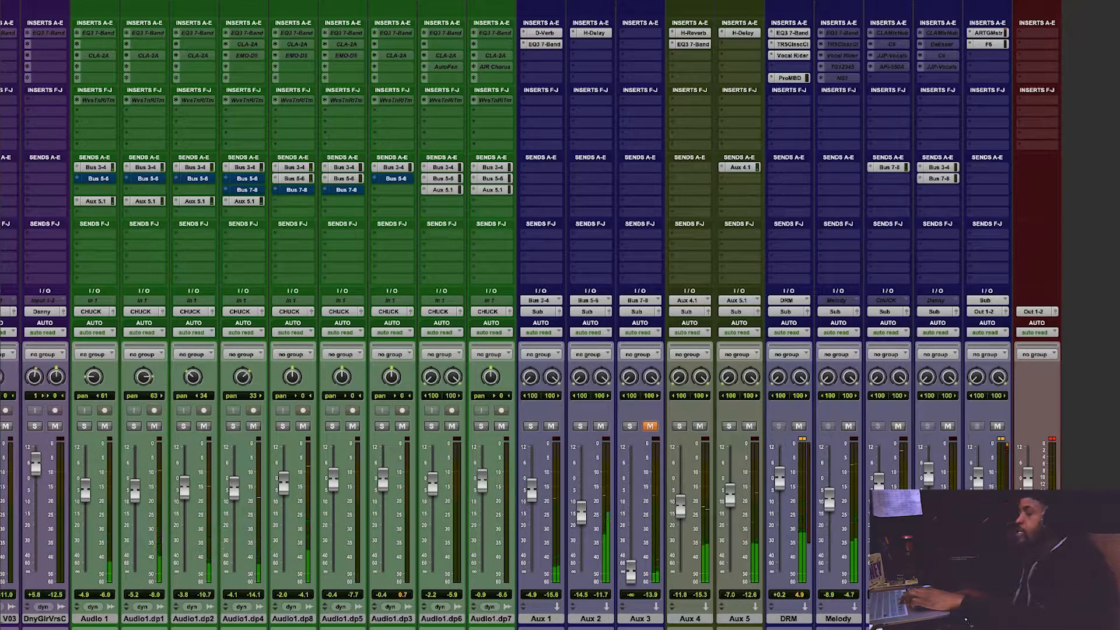
pyautogui.click(791, 78)
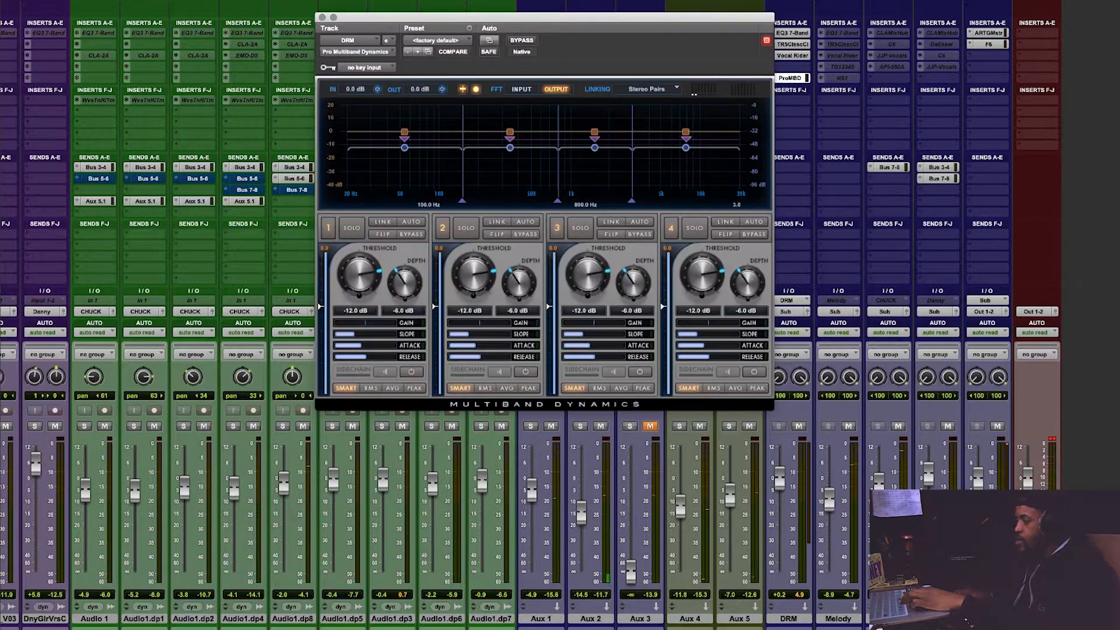
# Step: Mute the Melody, CHUCK, Danny and Aux 1, 2, 4 and 5 tracks so the DRM track plays on its own
pyautogui.click(851, 428)
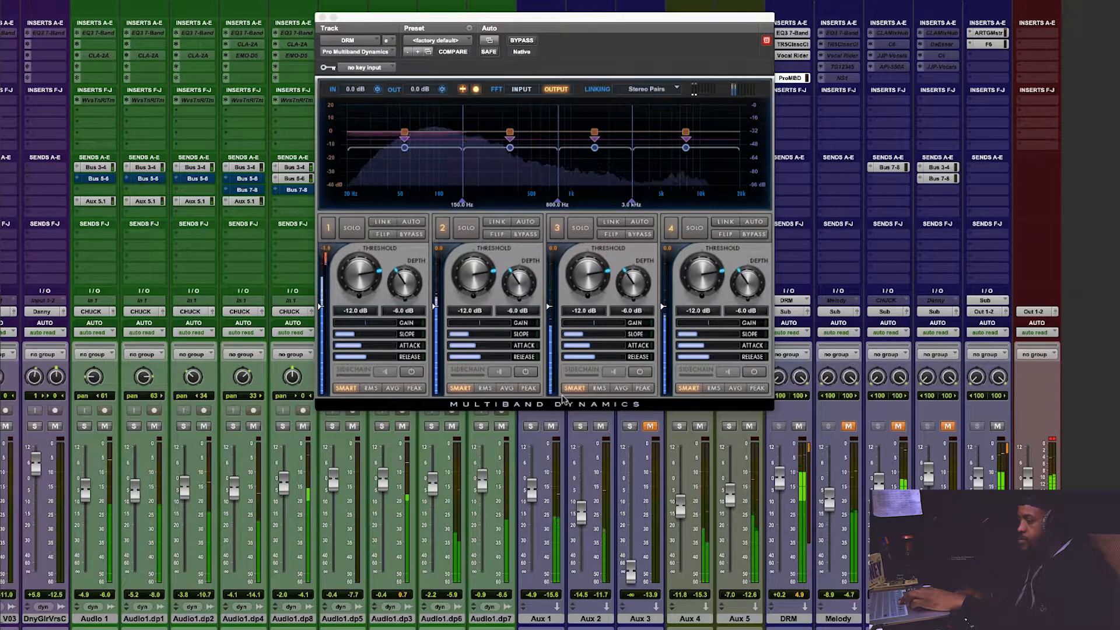
pyautogui.click(550, 426)
pyautogui.click(601, 426)
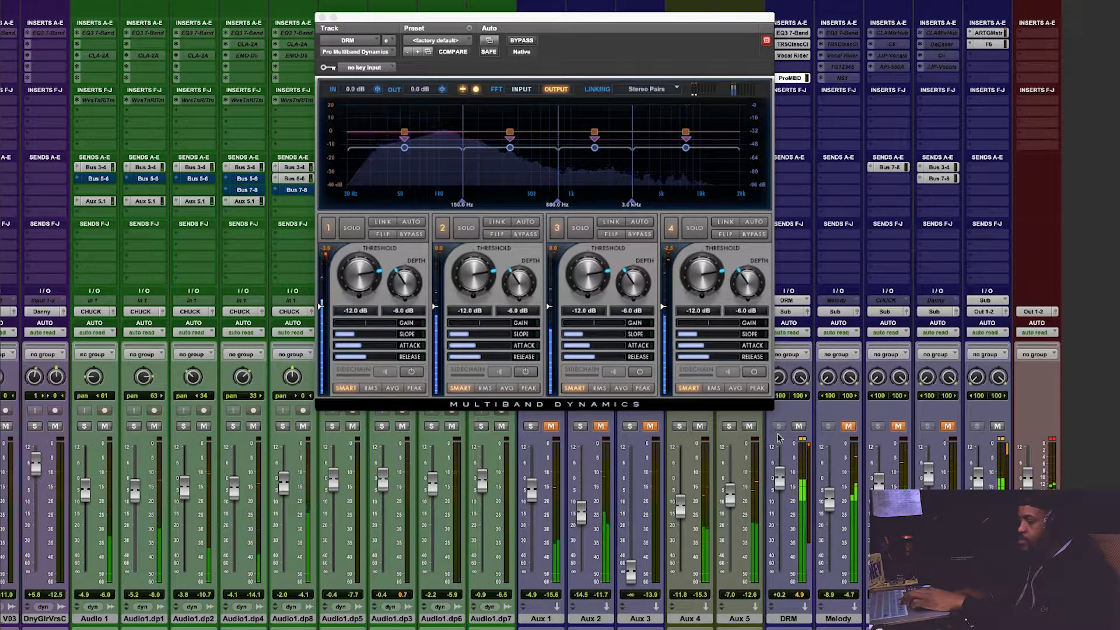
pyautogui.click(749, 426)
pyautogui.click(700, 427)
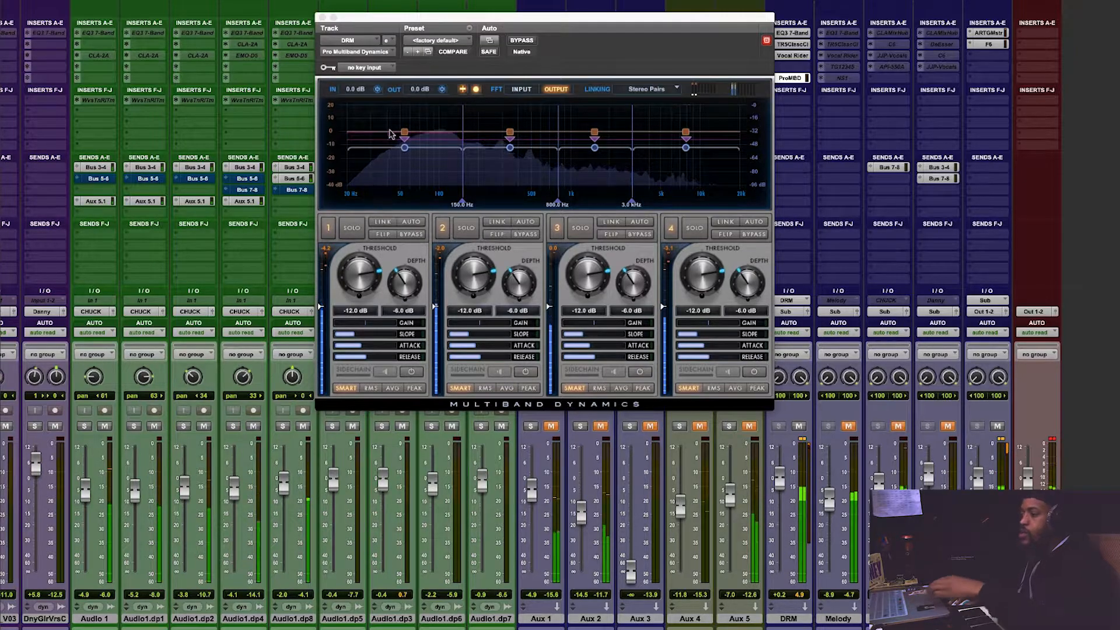
# Step: Solo band 1 of the DRM multiband and lower its upper crossover to about 58 Hz
pyautogui.click(353, 228)
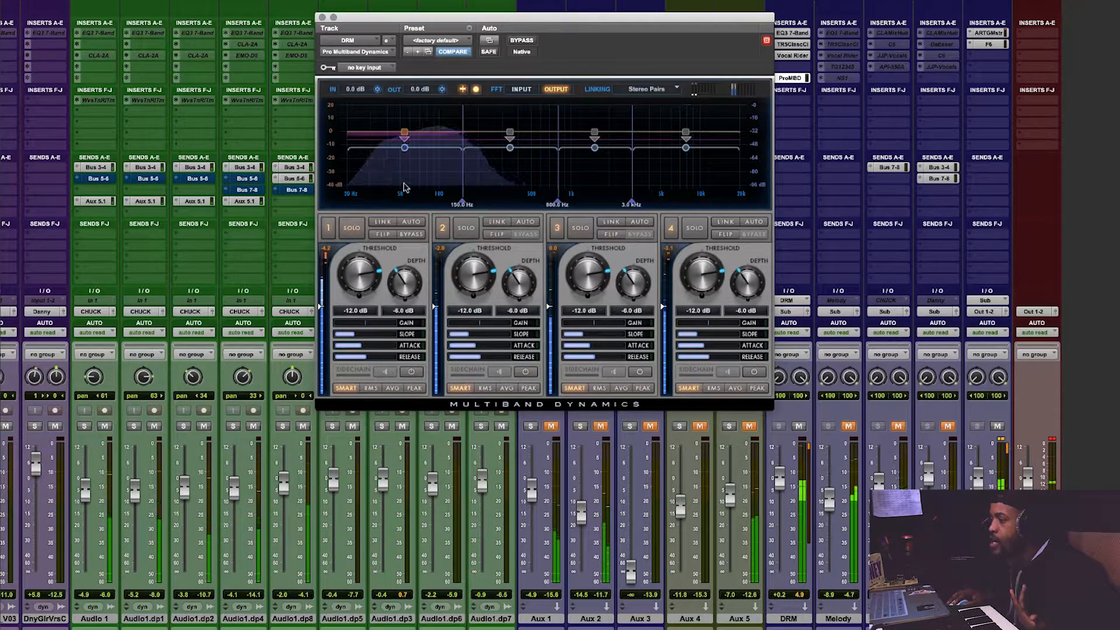
pyautogui.moveTo(462, 200); pyautogui.dragTo(380, 199)
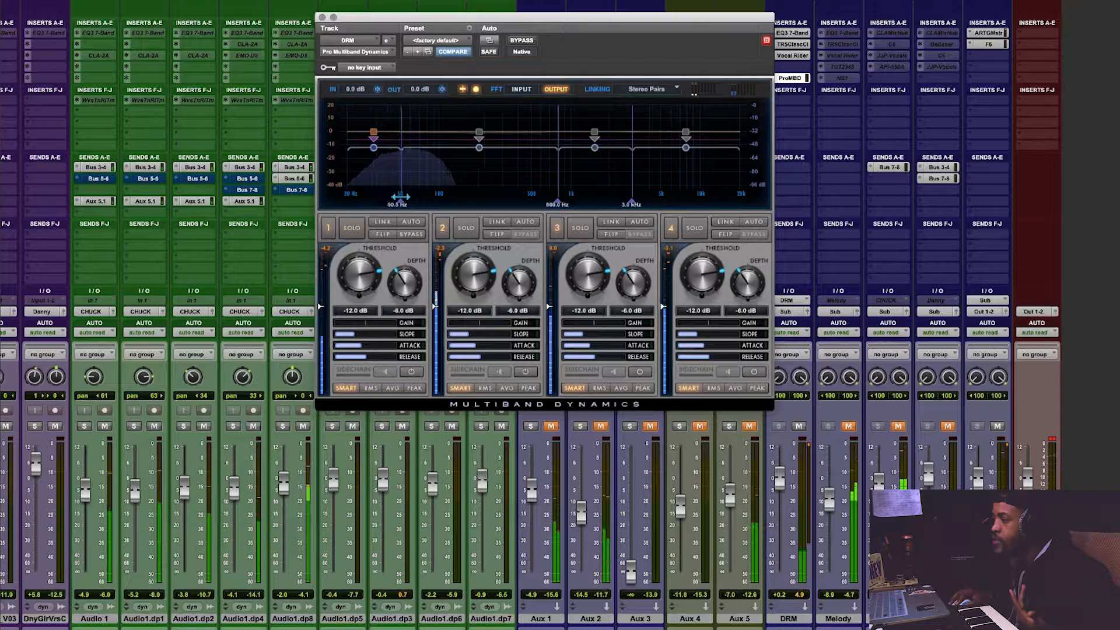
pyautogui.moveTo(414, 196); pyautogui.dragTo(406, 196)
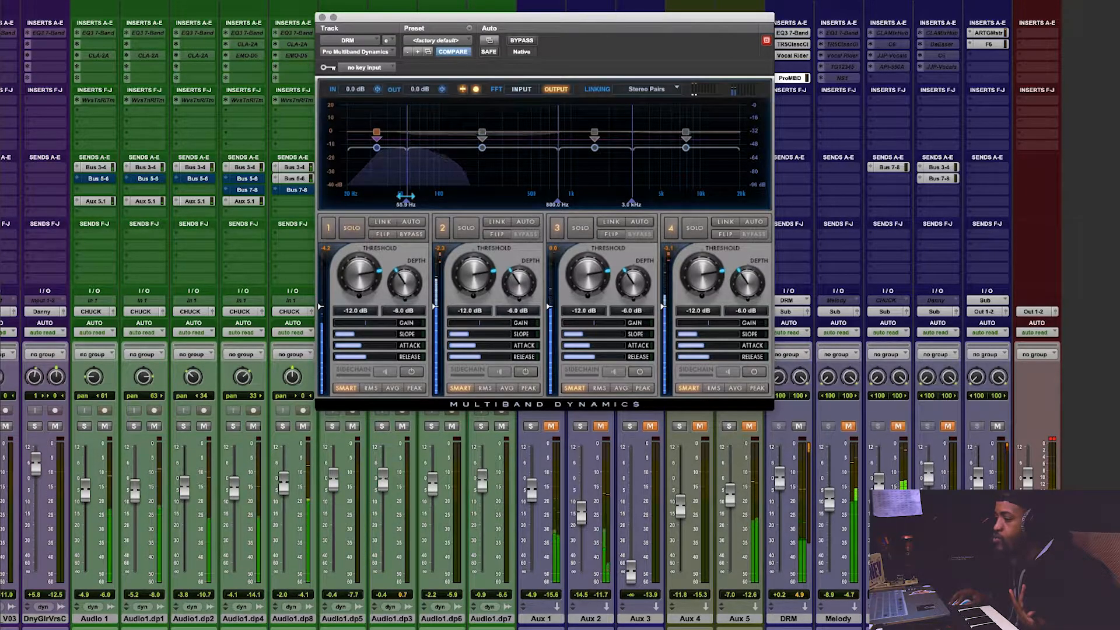
pyautogui.moveTo(406, 196); pyautogui.dragTo(409, 196)
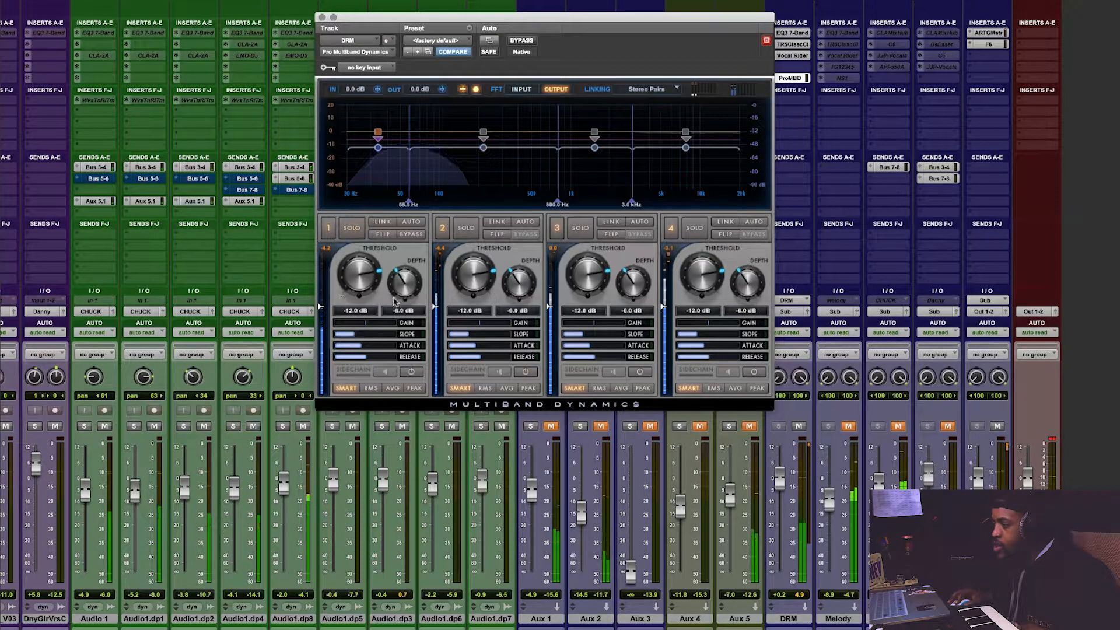
# Step: Set band 1's threshold to -19.0 dB, lengthen its attack and raise its gain slightly
pyautogui.moveTo(358, 301); pyautogui.dragTo(355, 319)
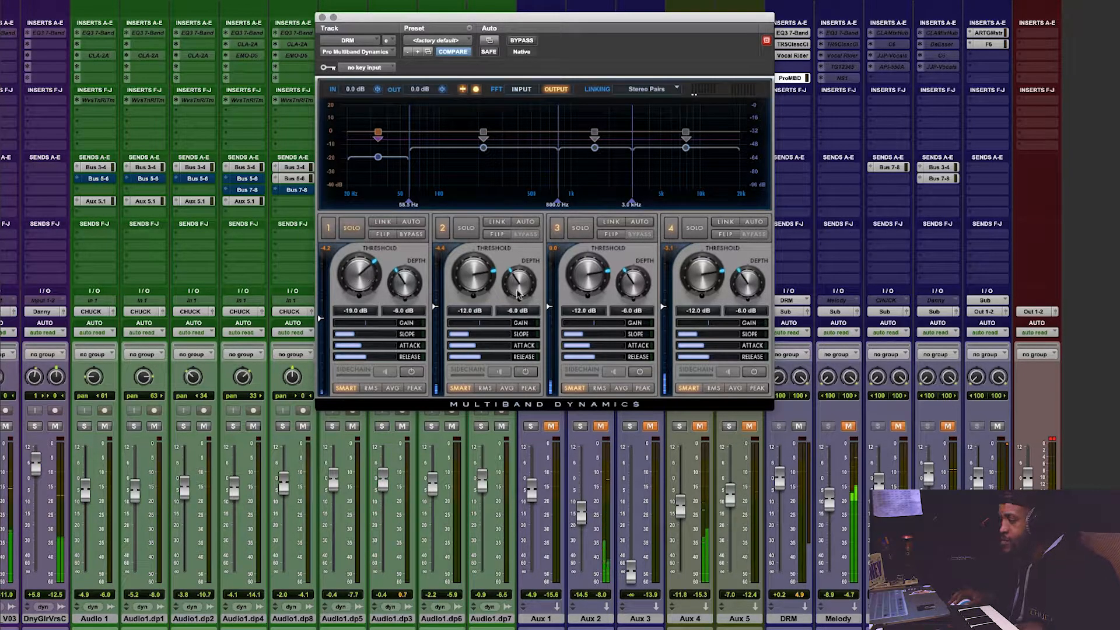
pyautogui.moveTo(406, 349); pyautogui.dragTo(405, 345)
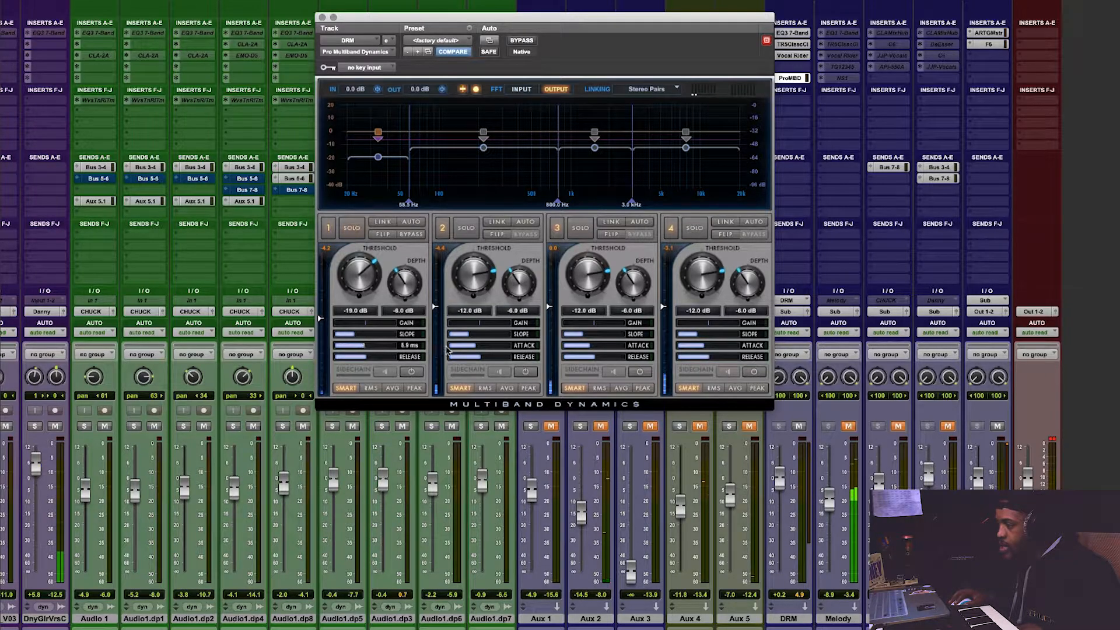
pyautogui.press('super+w')
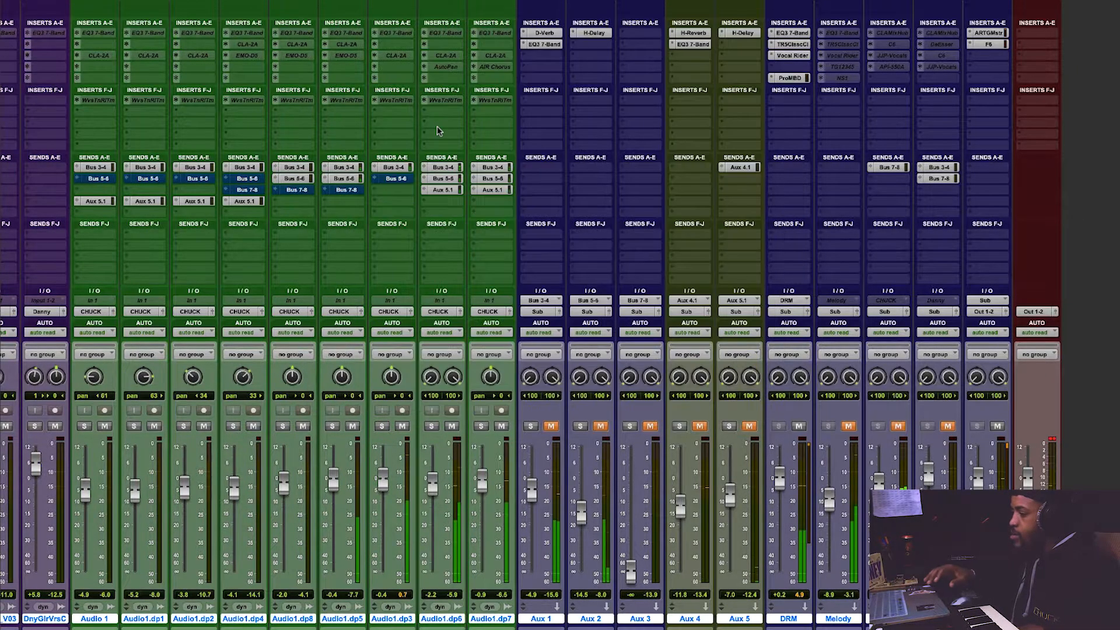
pyautogui.click(789, 78)
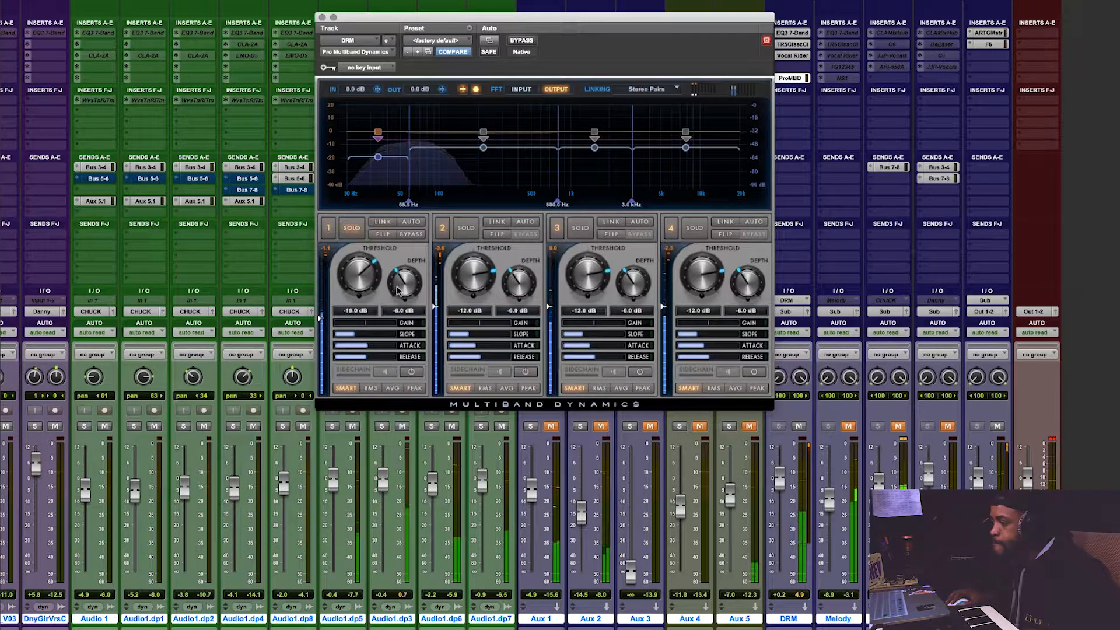
pyautogui.moveTo(370, 348); pyautogui.dragTo(429, 329)
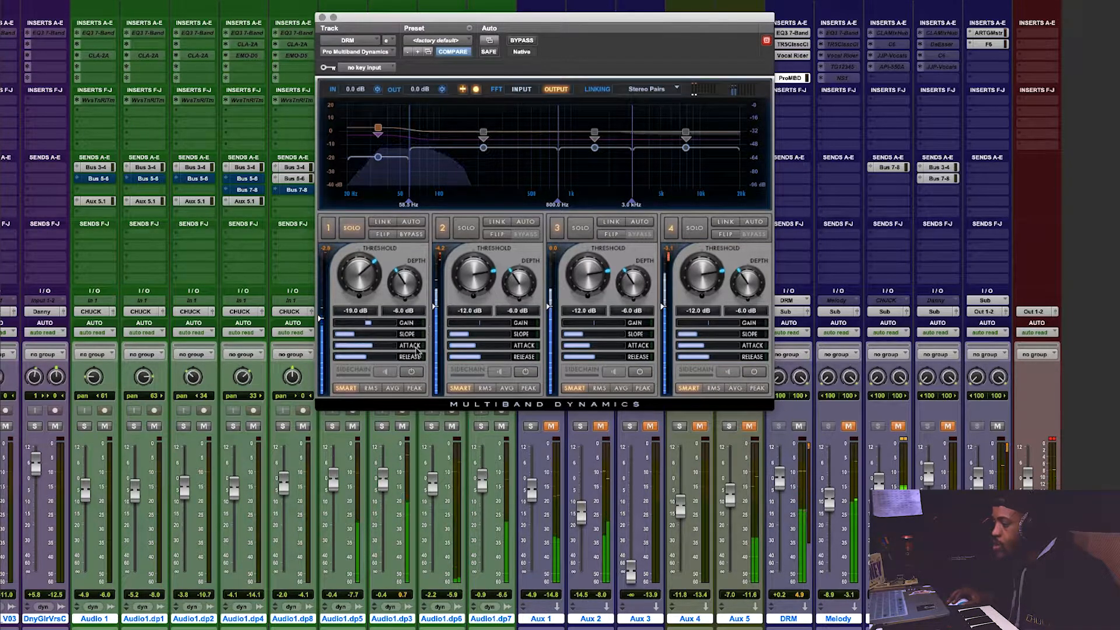
# Step: Compare the soloed low band with and without compression by toggling band 1's bypass, ending with processing active
pyautogui.click(411, 234)
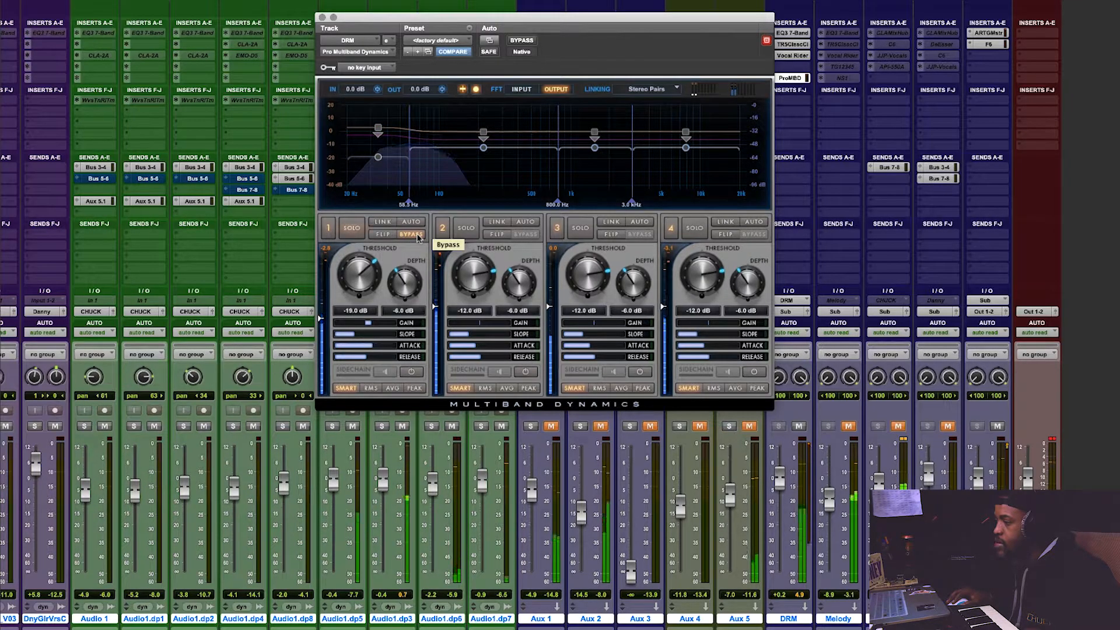
pyautogui.click(418, 236)
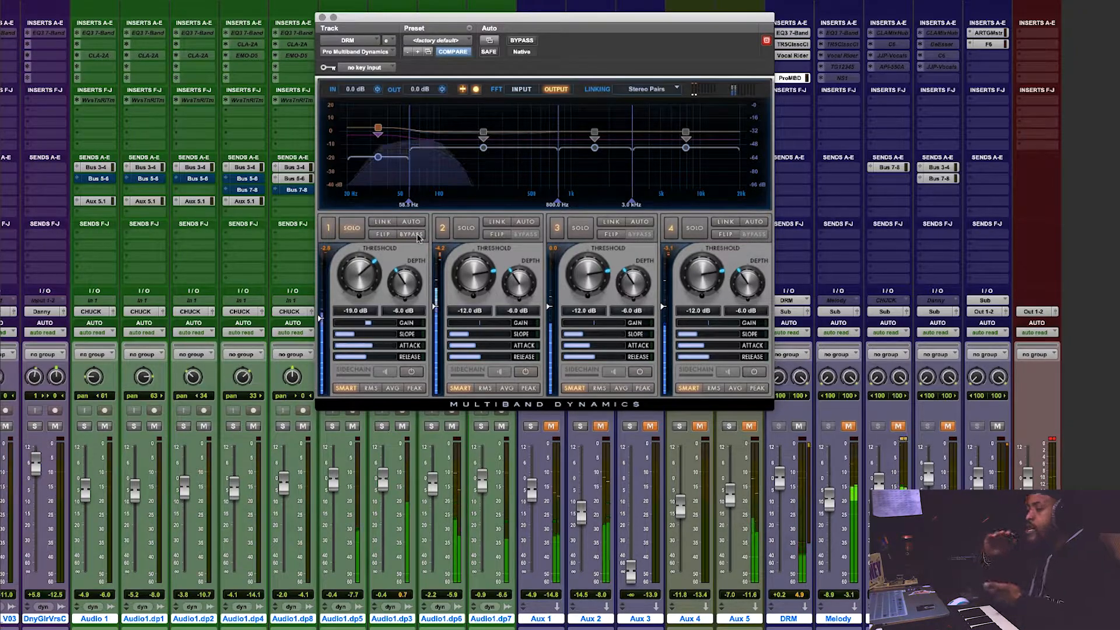
pyautogui.click(418, 237)
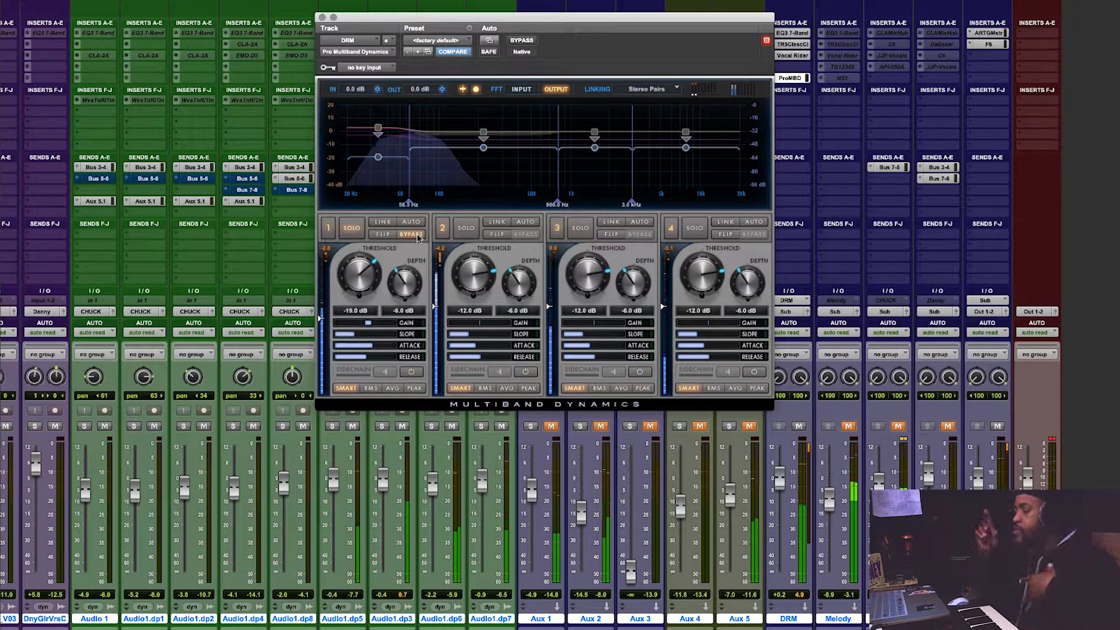
pyautogui.click(417, 236)
pyautogui.click(417, 237)
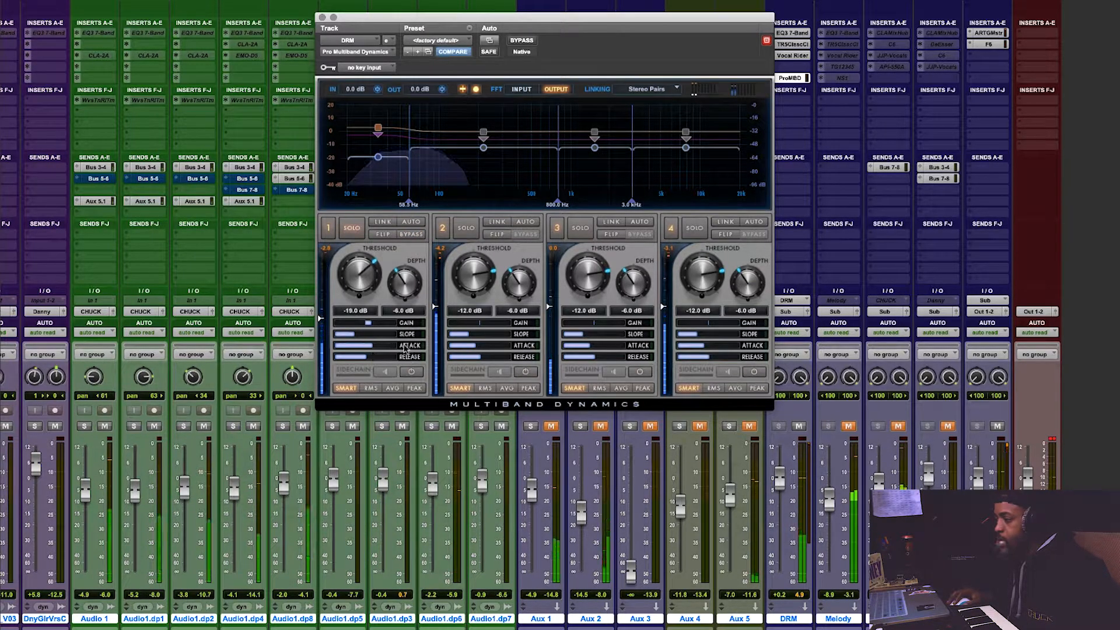
# Step: Set band 1's depth to -7.7 dB and fine-tune its gain
pyautogui.moveTo(407, 284)
pyautogui.mouseDown()
pyautogui.moveTo(403, 353)
pyautogui.moveTo(429, 281)
pyautogui.mouseUp()
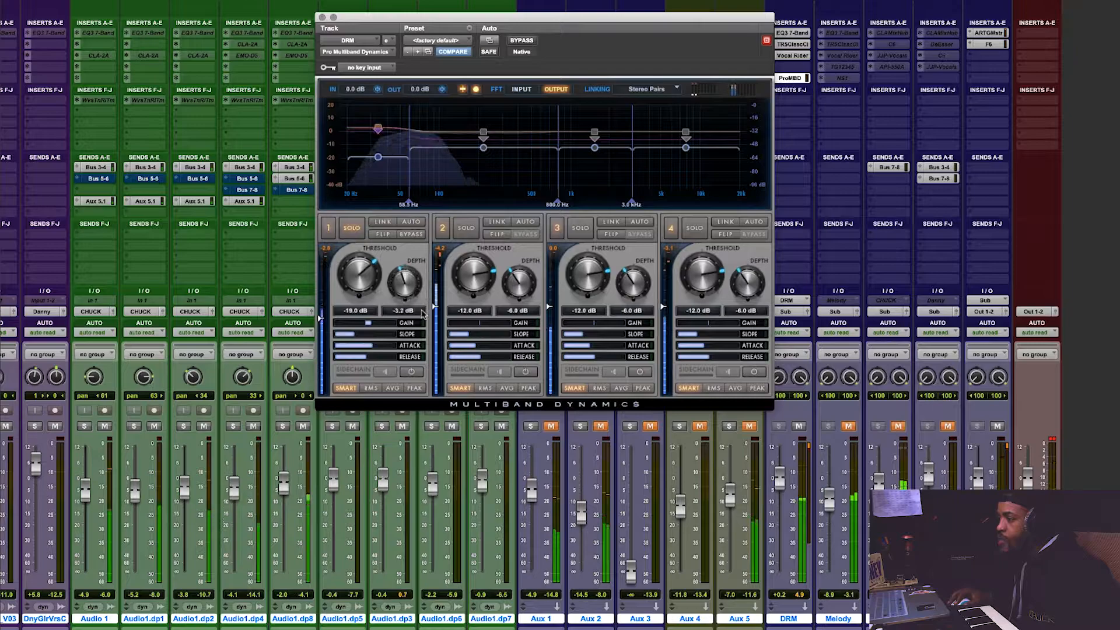
pyautogui.moveTo(378, 125); pyautogui.dragTo(380, 115)
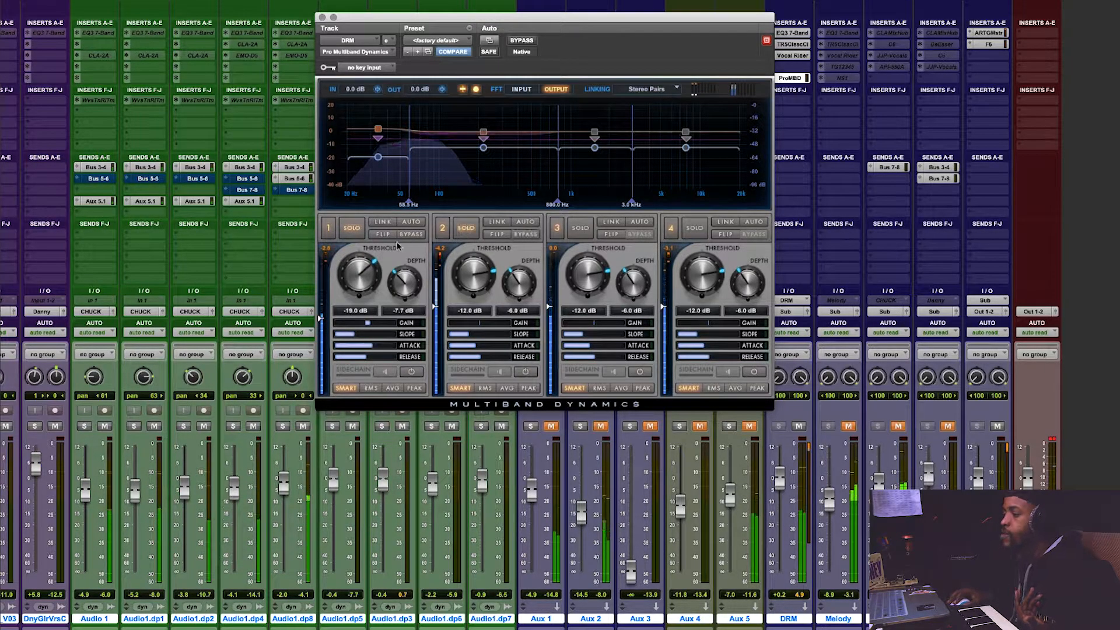
# Step: Solo bands 1 and 2 together, then set band 2's threshold to -5.0 dB, upper crossover to about 585 Hz and a longer attack
pyautogui.click(348, 230)
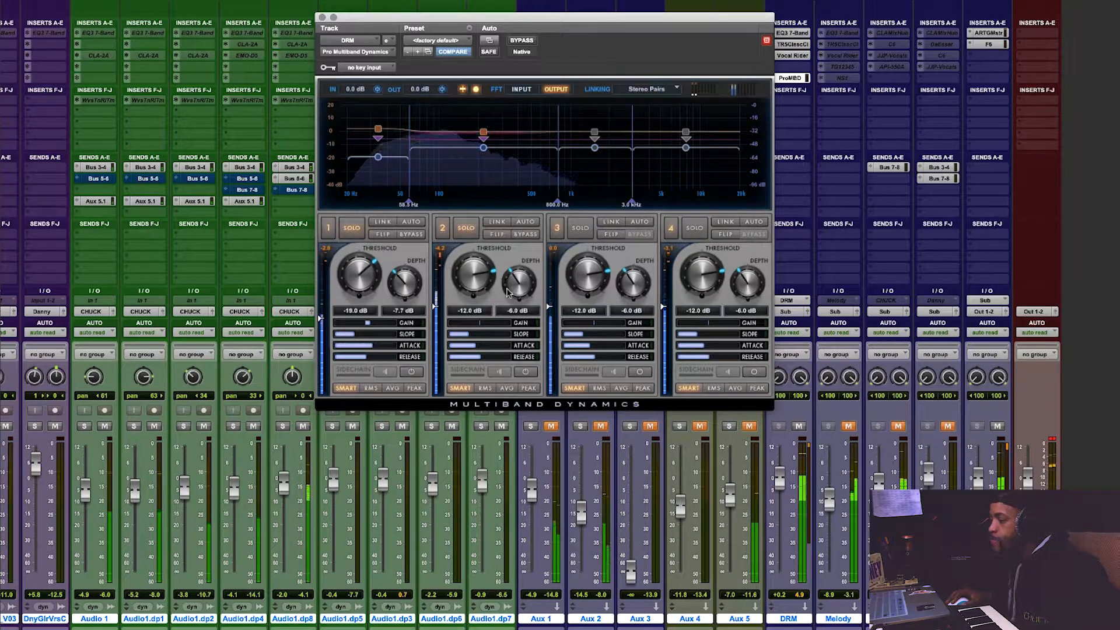
pyautogui.moveTo(476, 282); pyautogui.dragTo(483, 339)
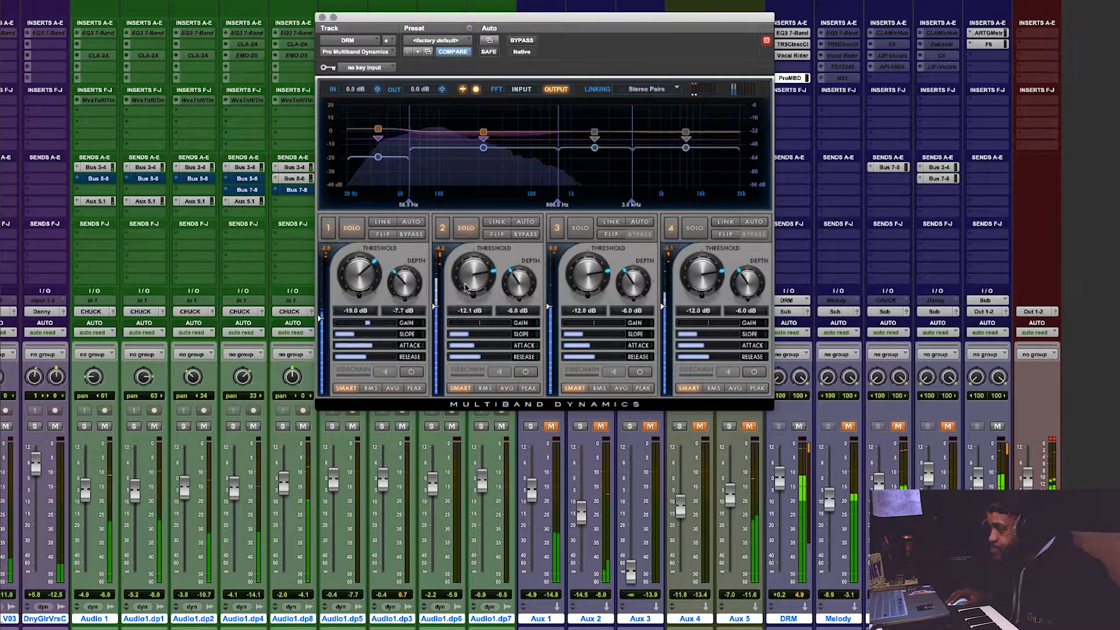
pyautogui.moveTo(468, 299)
pyautogui.mouseDown()
pyautogui.moveTo(487, 249)
pyautogui.moveTo(467, 289)
pyautogui.mouseUp()
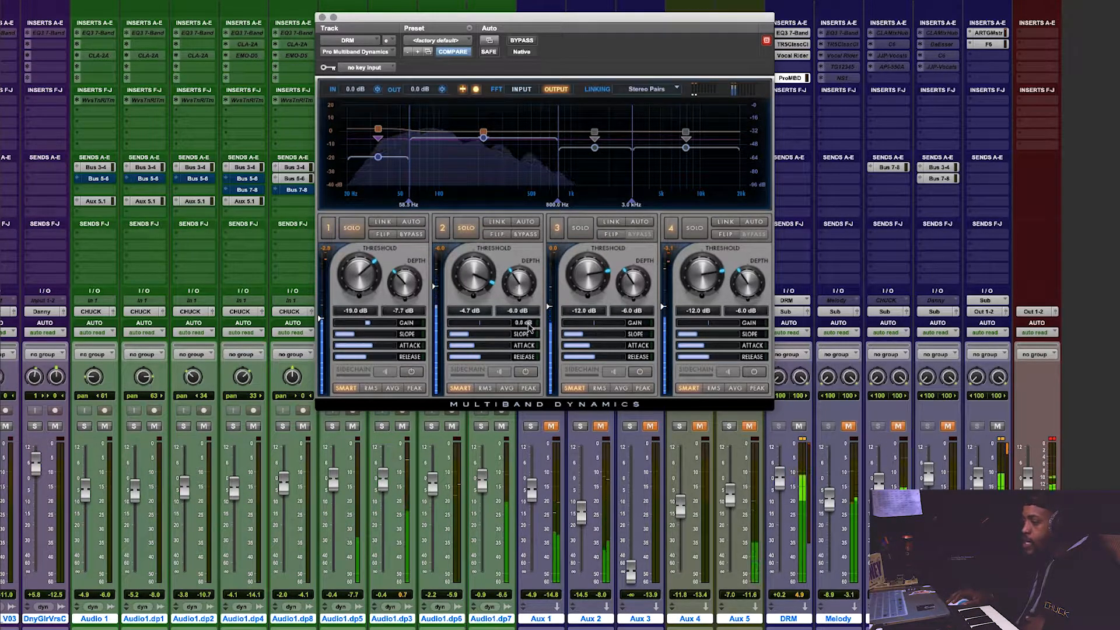
pyautogui.moveTo(522, 344); pyautogui.dragTo(518, 349)
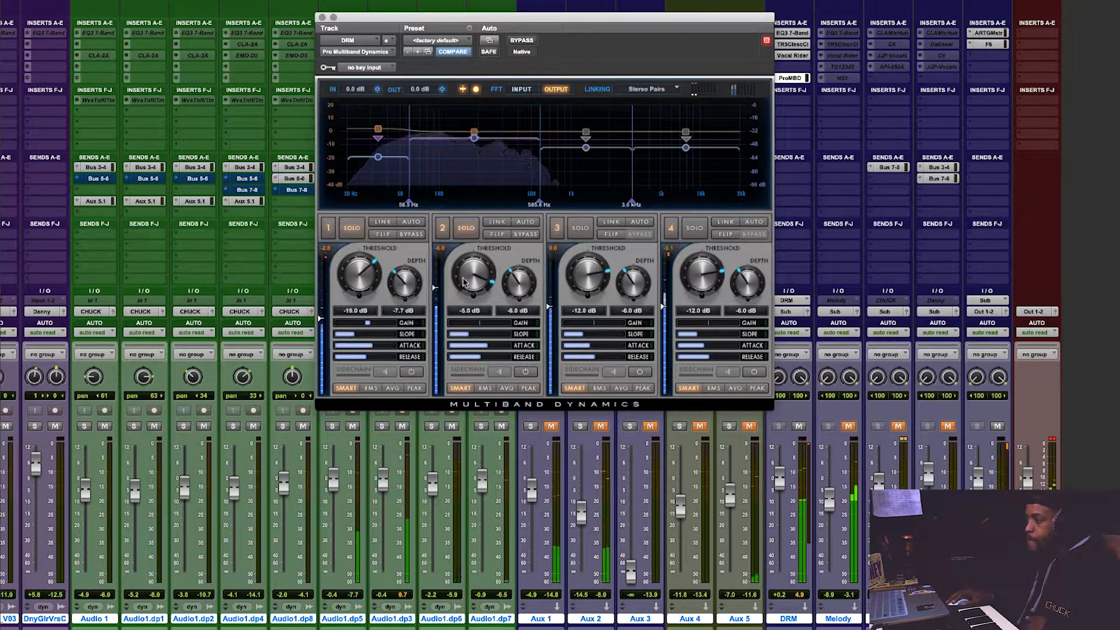
# Step: Set band 2's threshold to -7.0 dB, raise its gain, and set its release to 389 ms and slope to 53%
pyautogui.moveTo(466, 274); pyautogui.dragTo(465, 299)
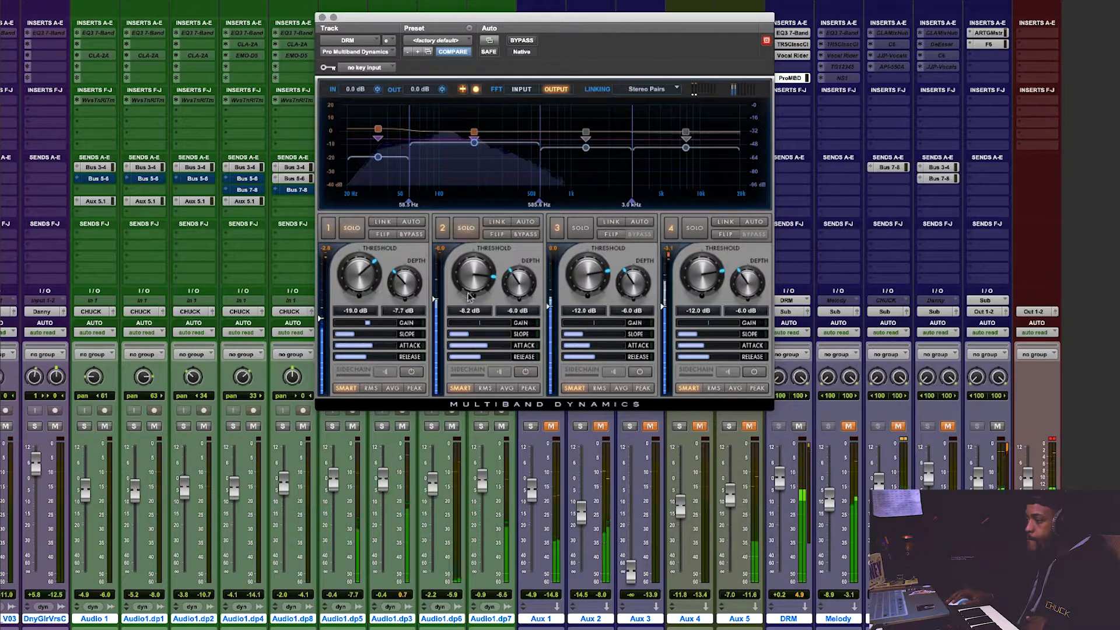
pyautogui.moveTo(517, 347)
pyautogui.mouseDown()
pyautogui.moveTo(529, 348)
pyautogui.moveTo(504, 348)
pyautogui.mouseUp()
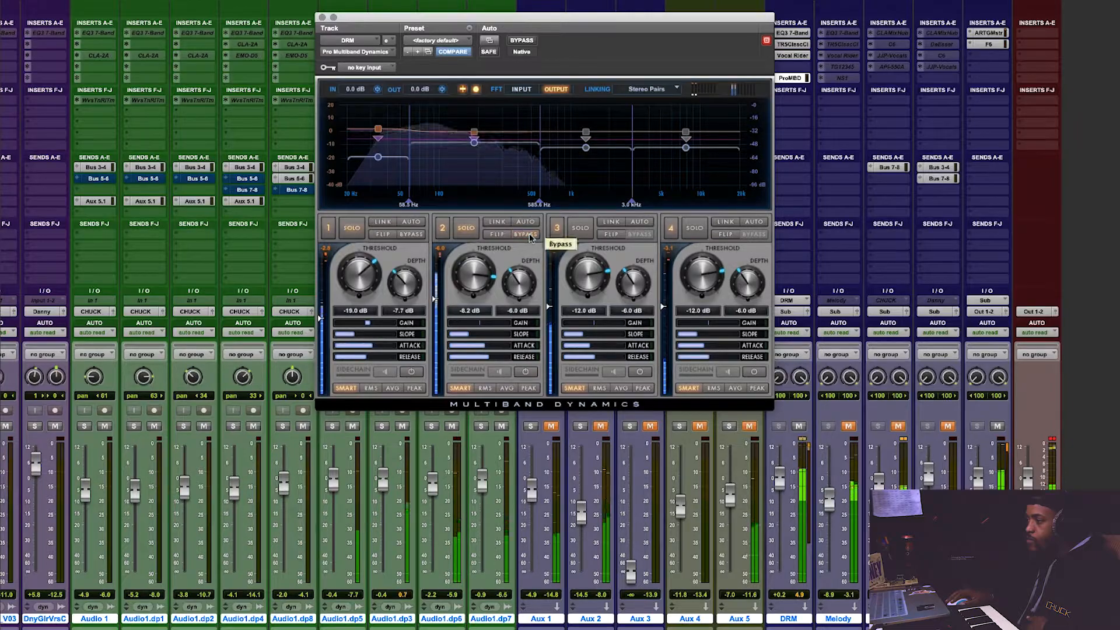
pyautogui.moveTo(476, 291); pyautogui.dragTo(481, 272)
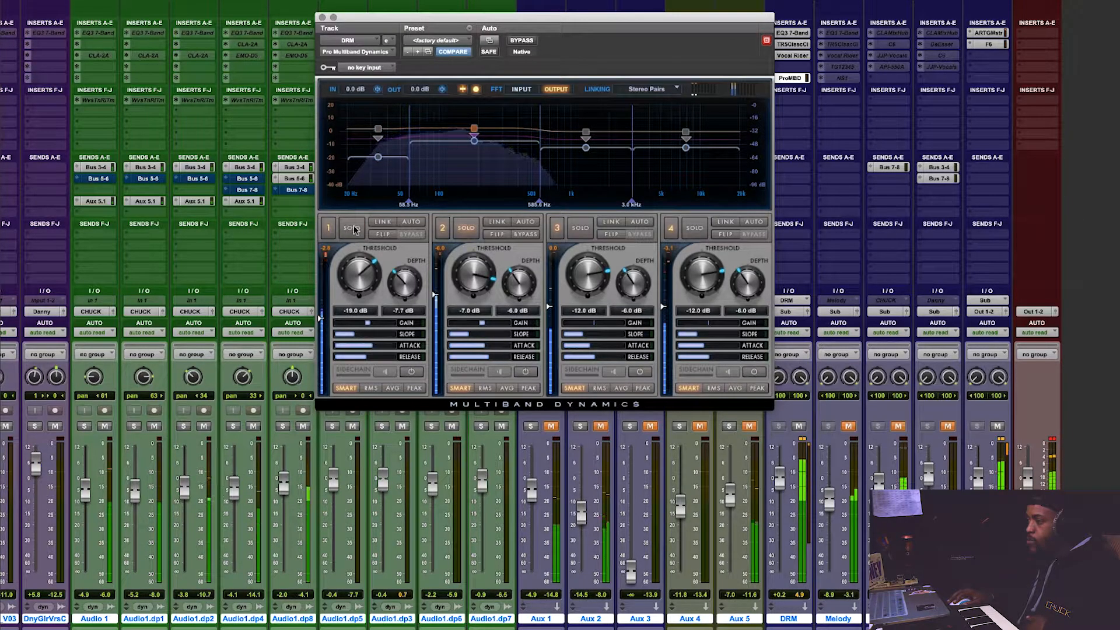
pyautogui.moveTo(512, 363)
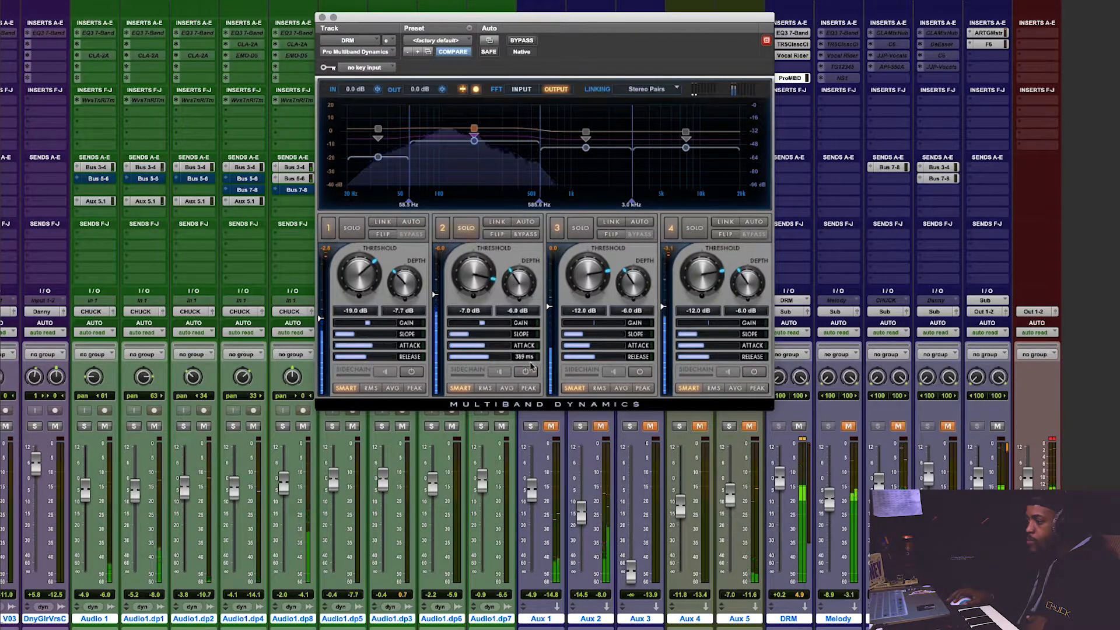
pyautogui.moveTo(524, 335)
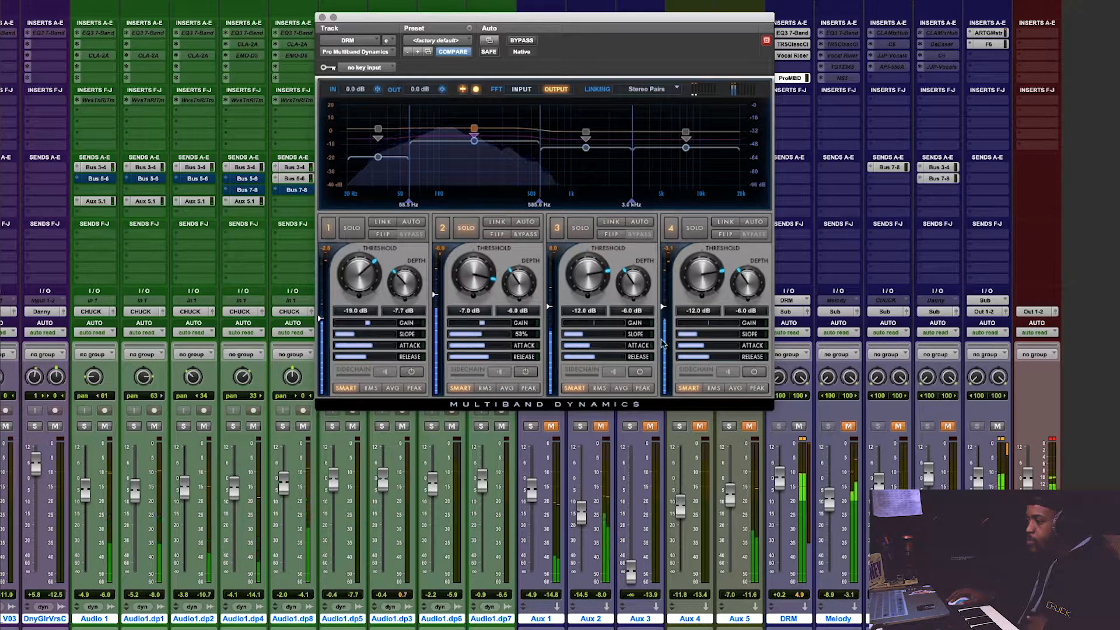
# Step: Check band 2 together with band 1, then solo only band 3 and set its threshold to -18.2 dB
pyautogui.click(353, 228)
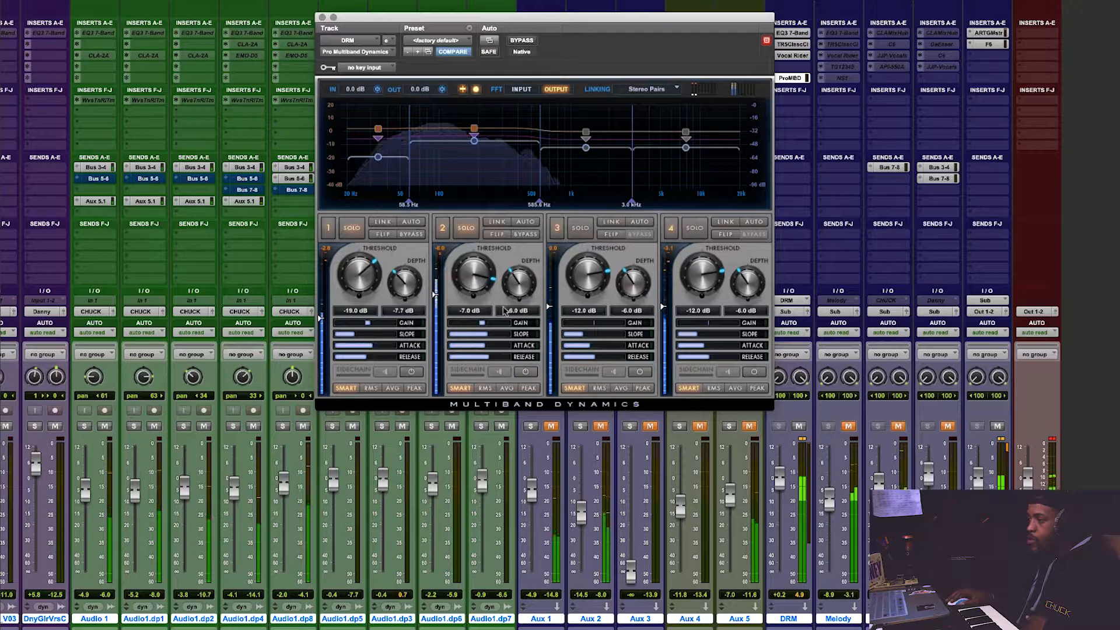
pyautogui.click(581, 228)
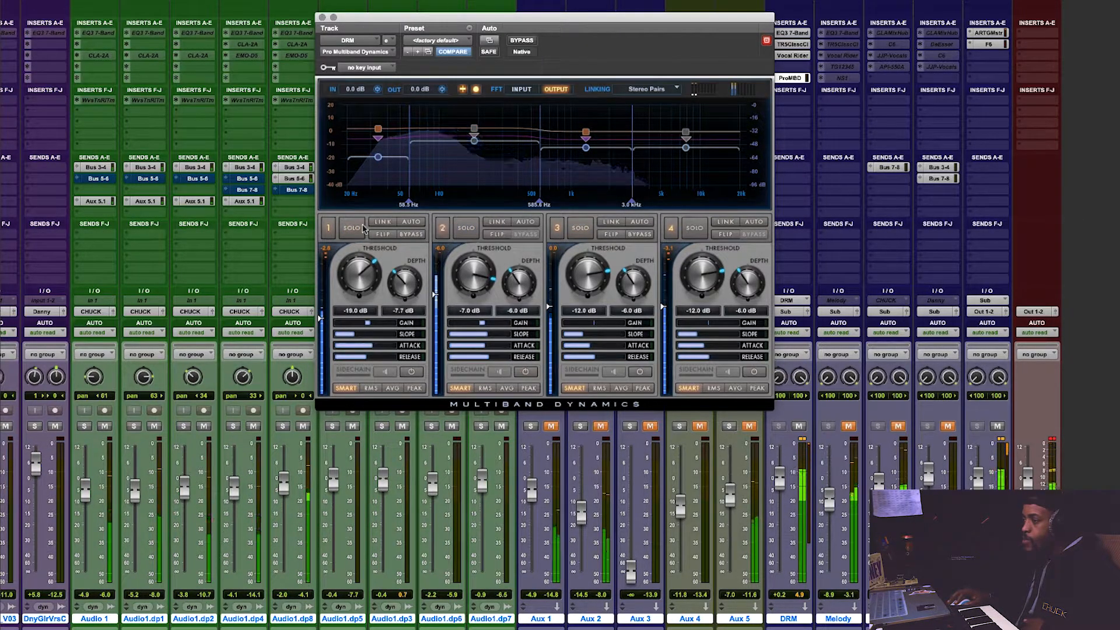
pyautogui.click(592, 231)
pyautogui.click(590, 230)
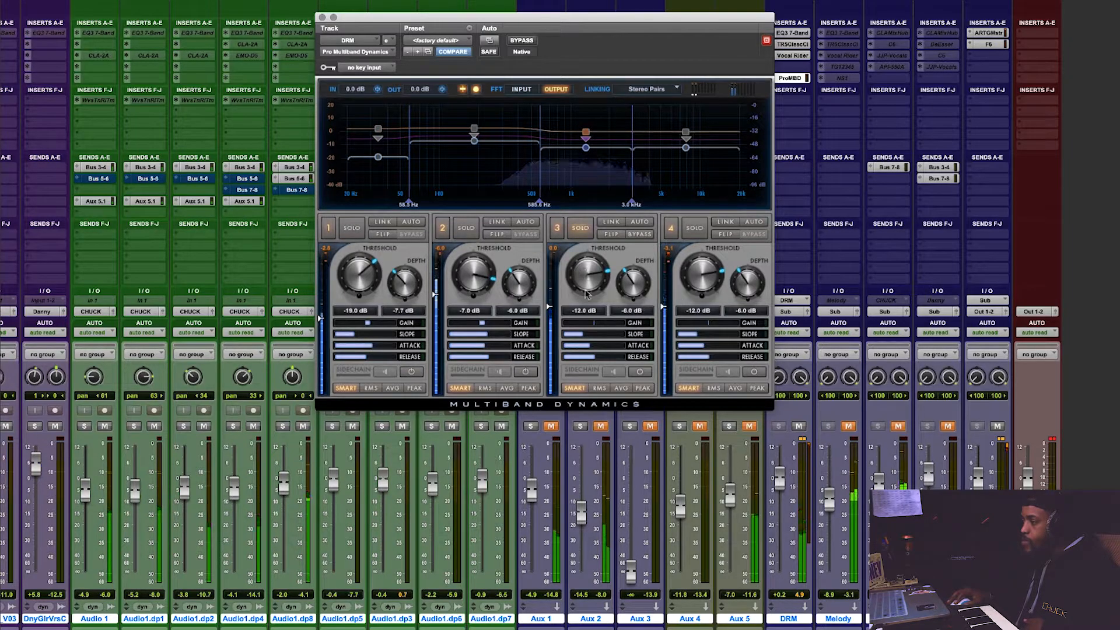
pyautogui.moveTo(590, 270)
pyautogui.mouseDown()
pyautogui.moveTo(596, 252)
pyautogui.moveTo(601, 330)
pyautogui.mouseUp()
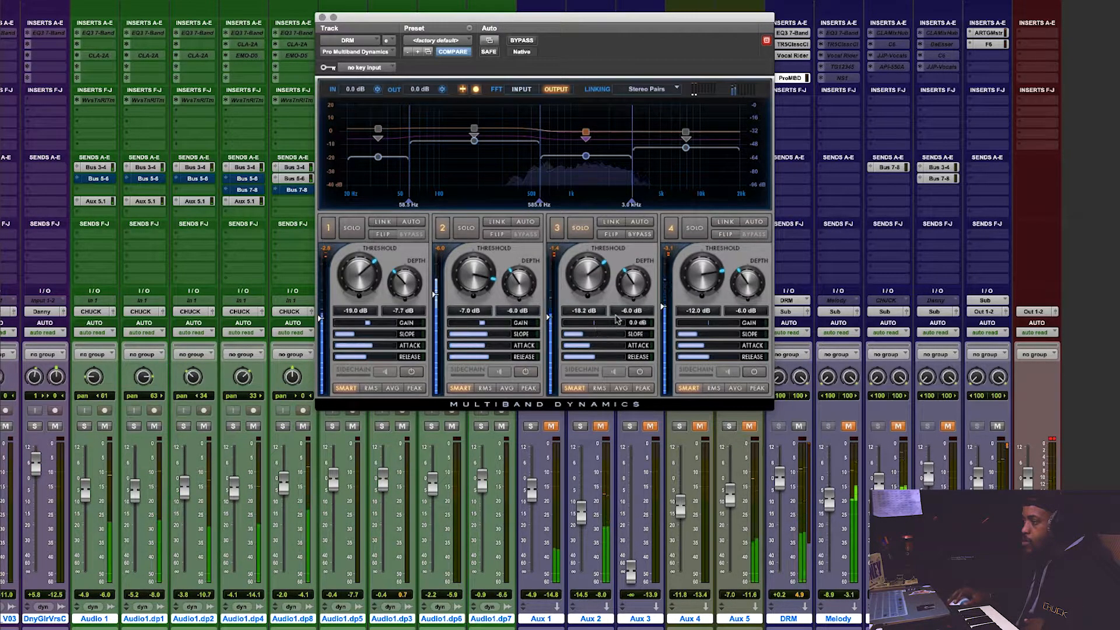
# Step: Narrow band 3 to crossovers of about 662 Hz and 2.4 kHz and set its threshold to -22.9 dB
pyautogui.moveTo(640, 334); pyautogui.dragTo(669, 337)
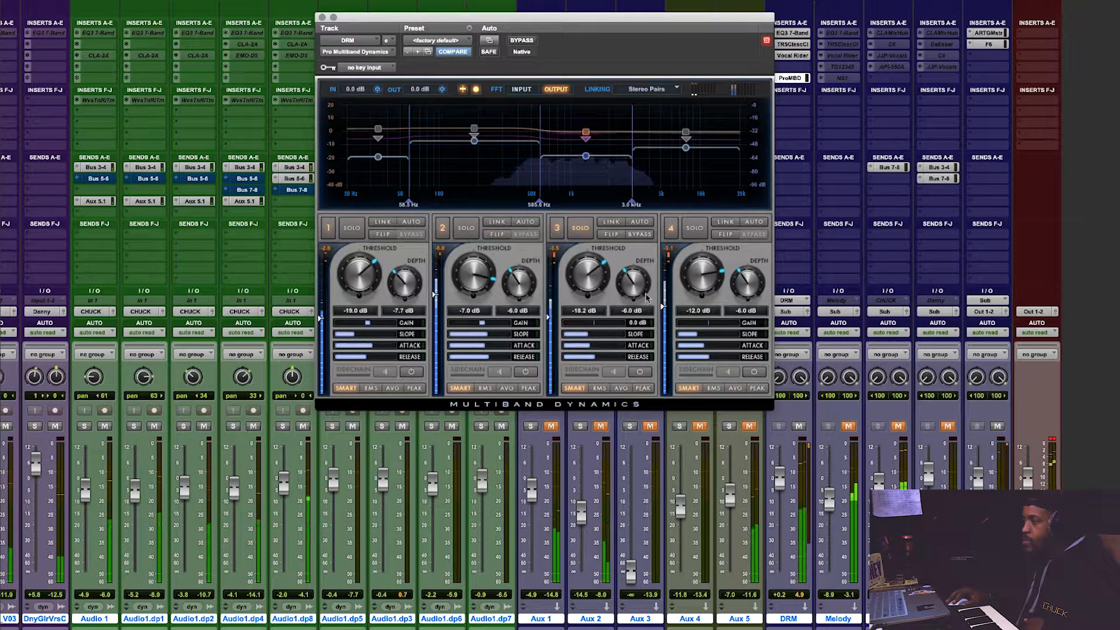
pyautogui.moveTo(632, 203); pyautogui.dragTo(620, 204)
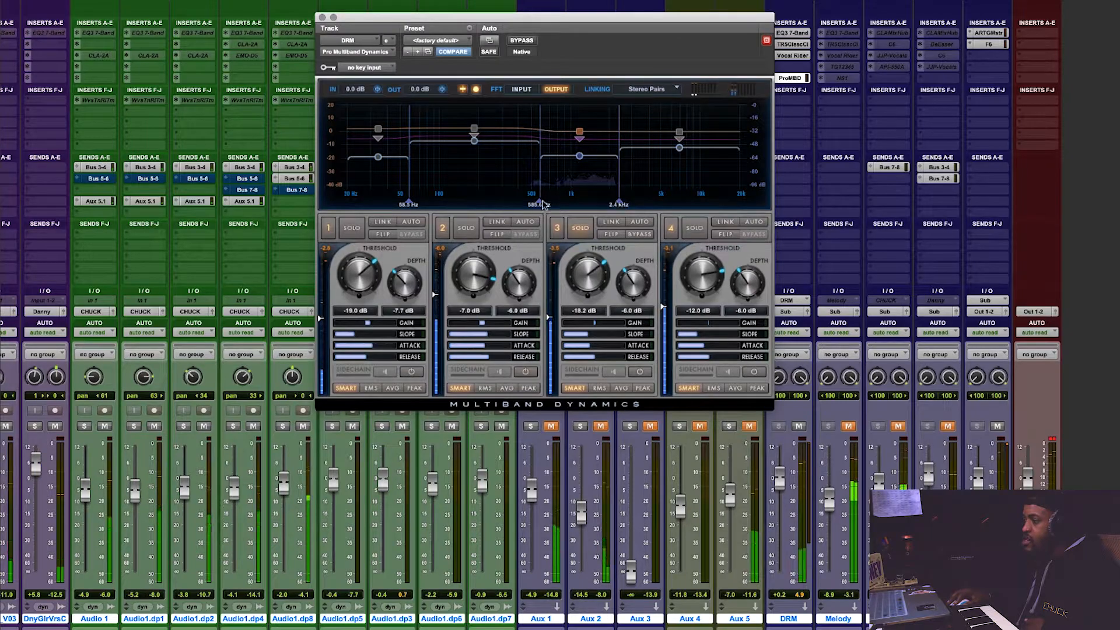
pyautogui.moveTo(545, 205); pyautogui.dragTo(549, 205)
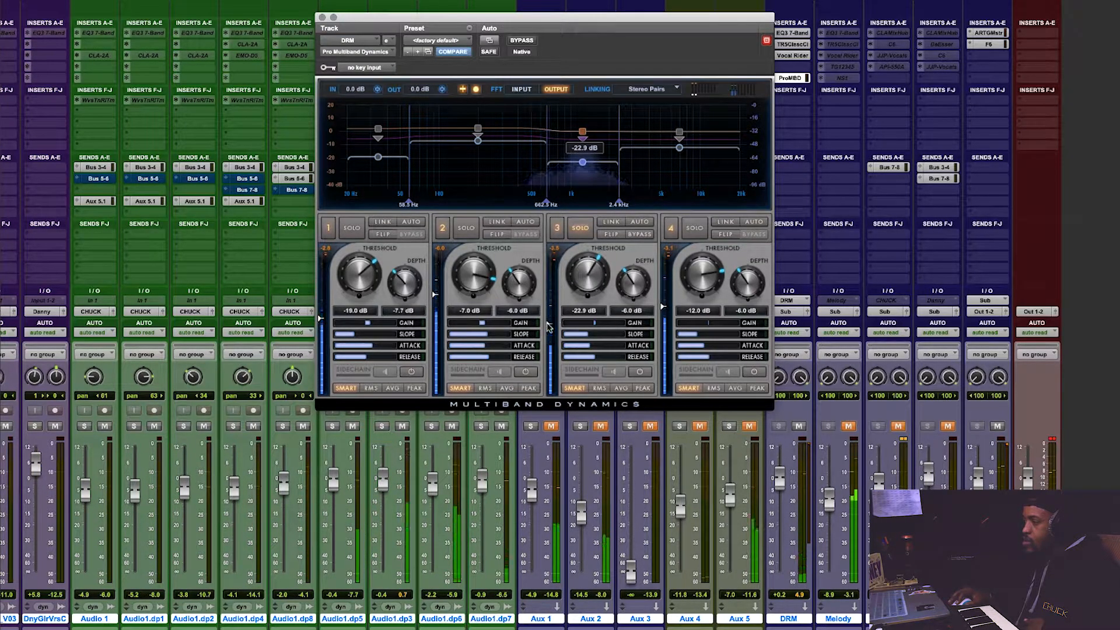
# Step: Set band 3's depth to 4.9 dB and threshold to -27.3 dB, and shorten its attack
pyautogui.moveTo(633, 281); pyautogui.dragTo(653, 241)
pyautogui.moveTo(620, 346)
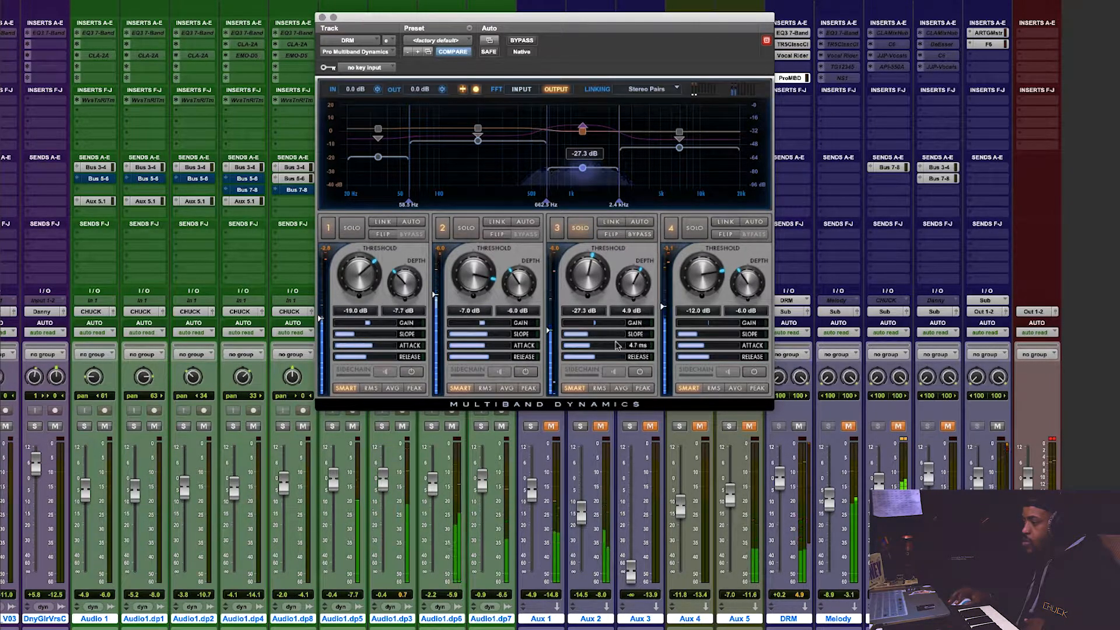
pyautogui.moveTo(544, 344); pyautogui.dragTo(526, 349)
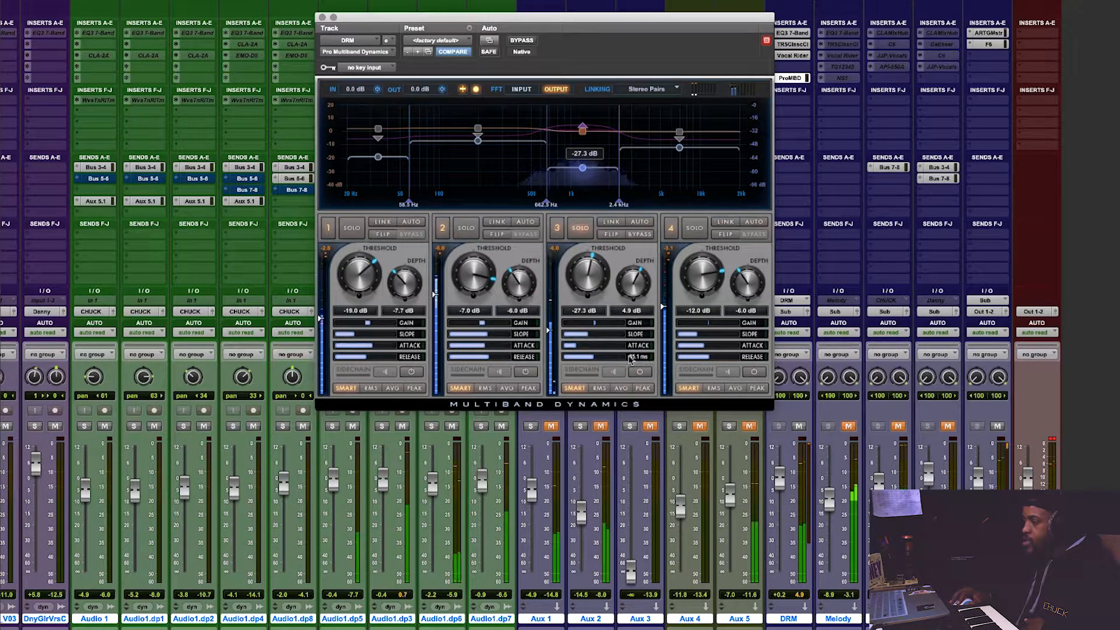
# Step: Solo only band 4, fine-tune its gain and set its threshold to -13.1 dB, finishing with all bands unsoloed
pyautogui.click(694, 228)
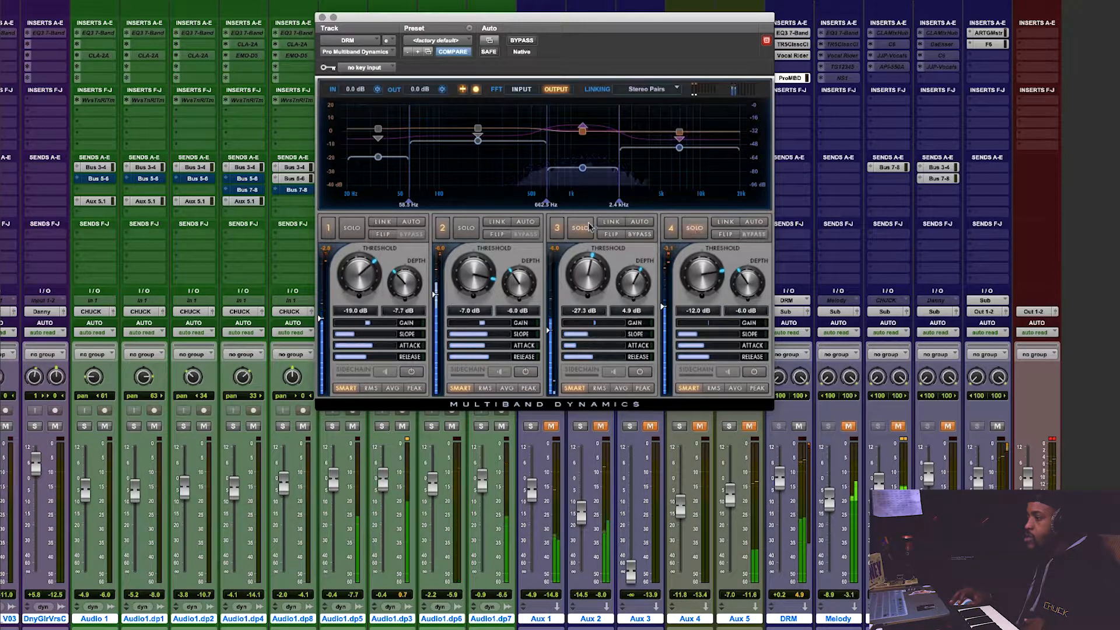
pyautogui.click(586, 227)
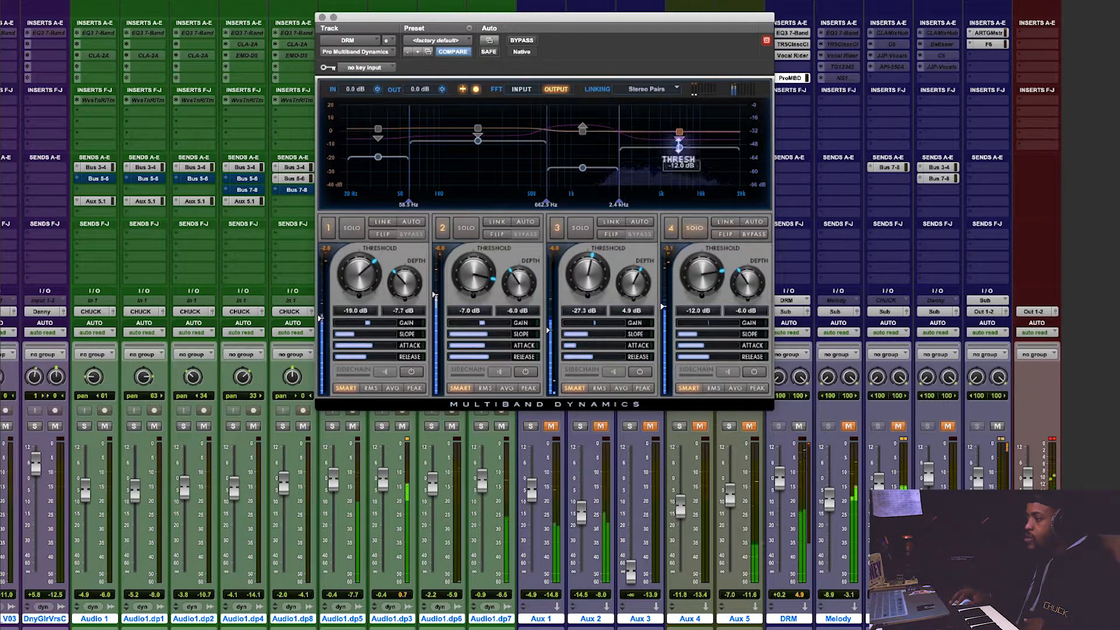
pyautogui.moveTo(679, 132); pyautogui.dragTo(678, 135)
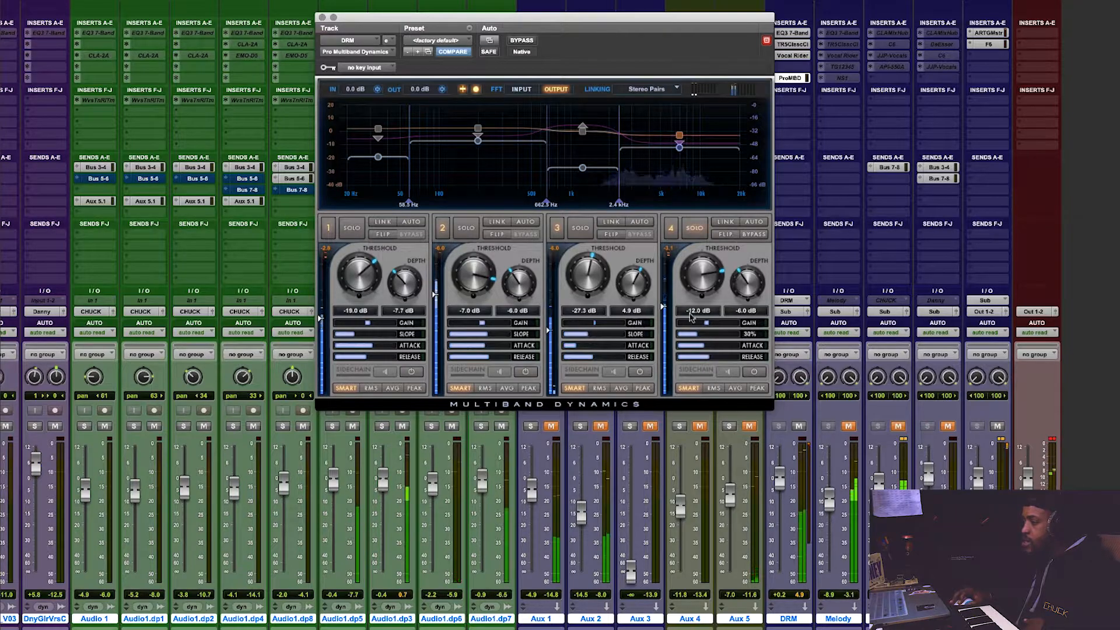
pyautogui.moveTo(664, 305); pyautogui.dragTo(664, 309)
pyautogui.moveTo(756, 344)
pyautogui.mouseDown()
pyautogui.moveTo(734, 355)
pyautogui.moveTo(768, 327)
pyautogui.mouseUp()
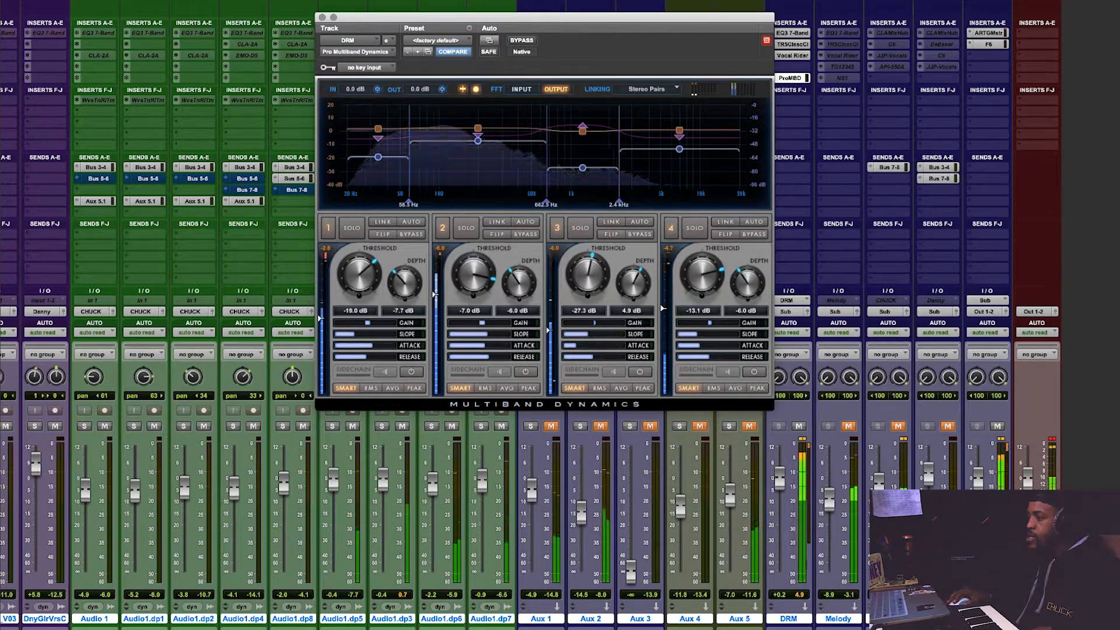
# Step: Compare the drum bus with the multiband plug-in bypassed and active, and close the plug-in window
pyautogui.click(520, 41)
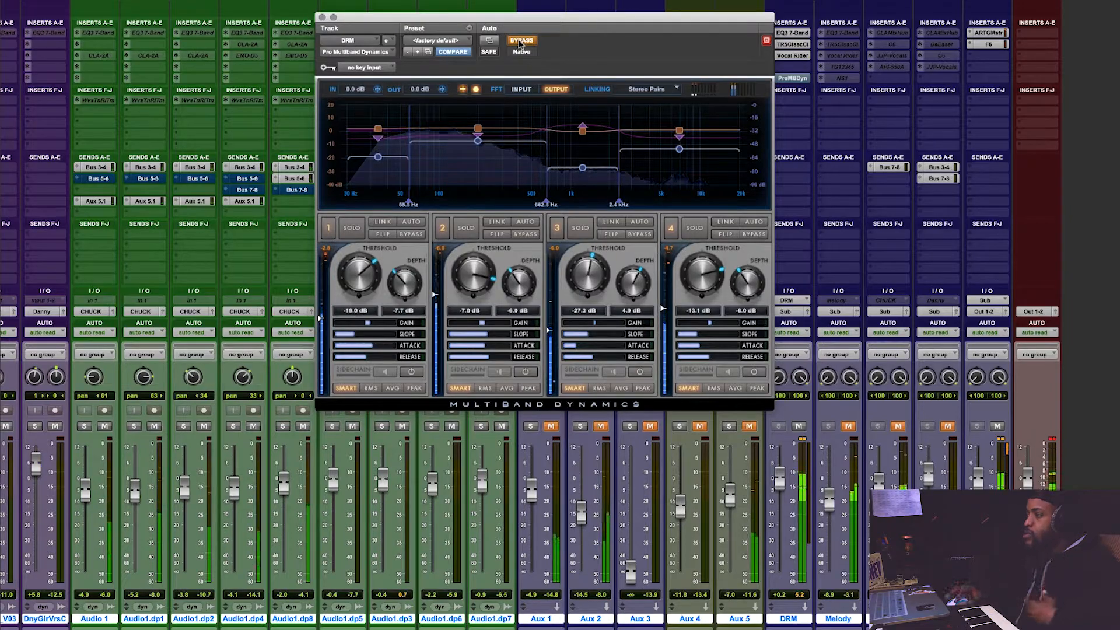
pyautogui.click(520, 41)
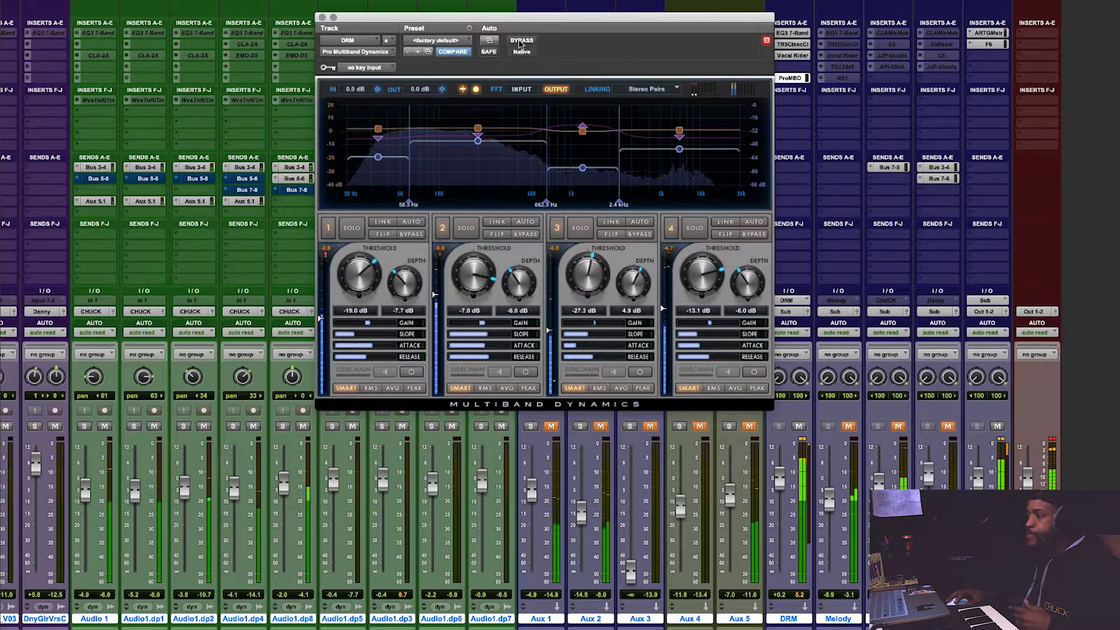
pyautogui.click(520, 41)
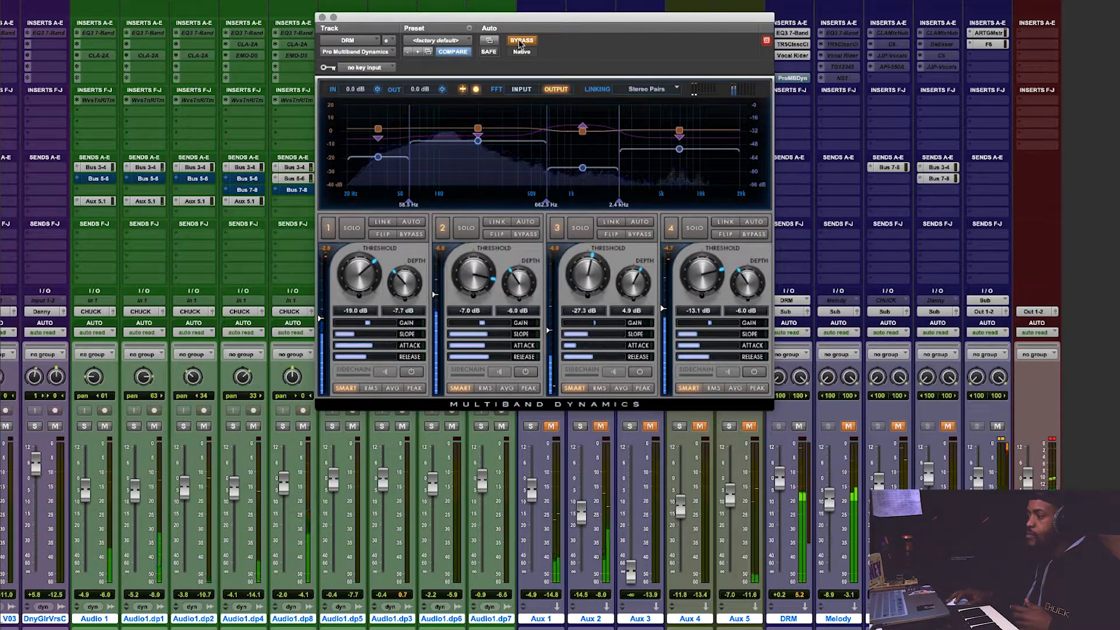
pyautogui.click(520, 41)
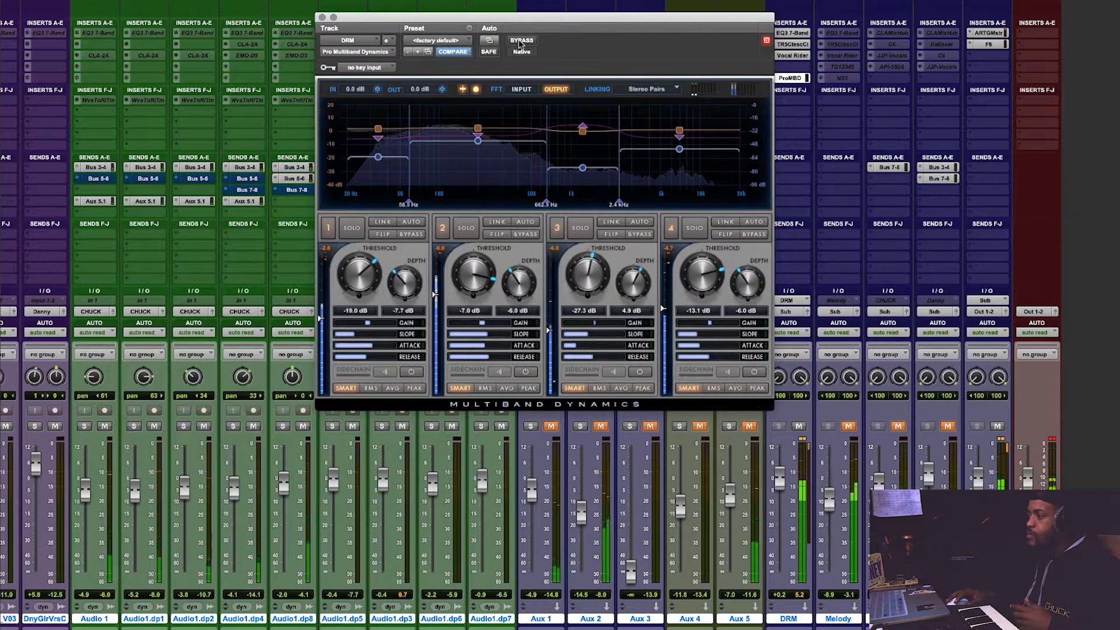
pyautogui.click(520, 41)
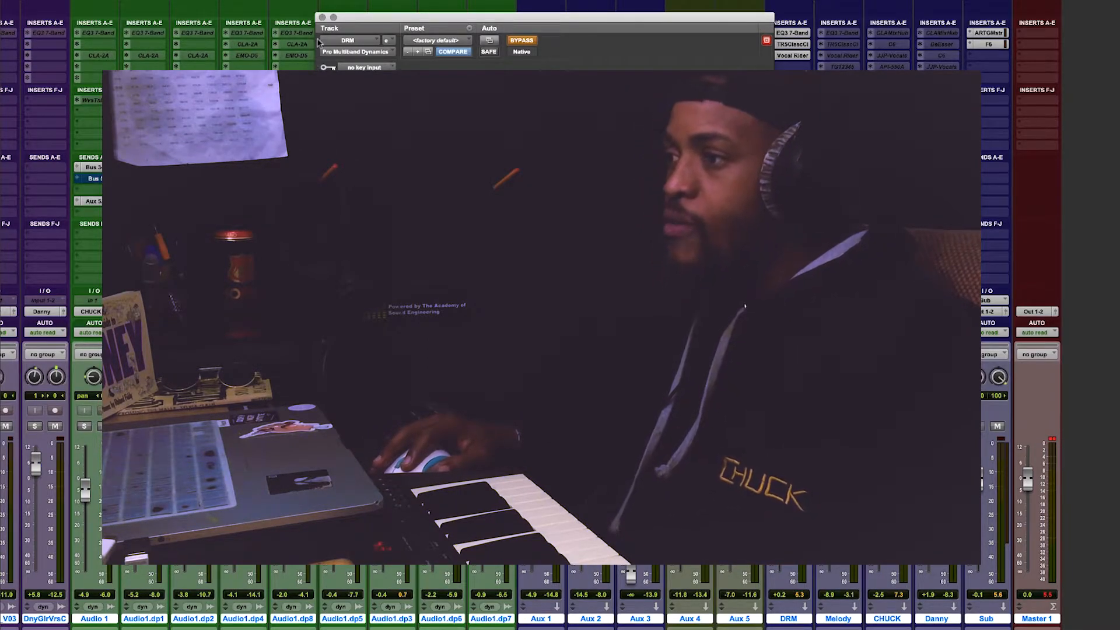
pyautogui.click(322, 18)
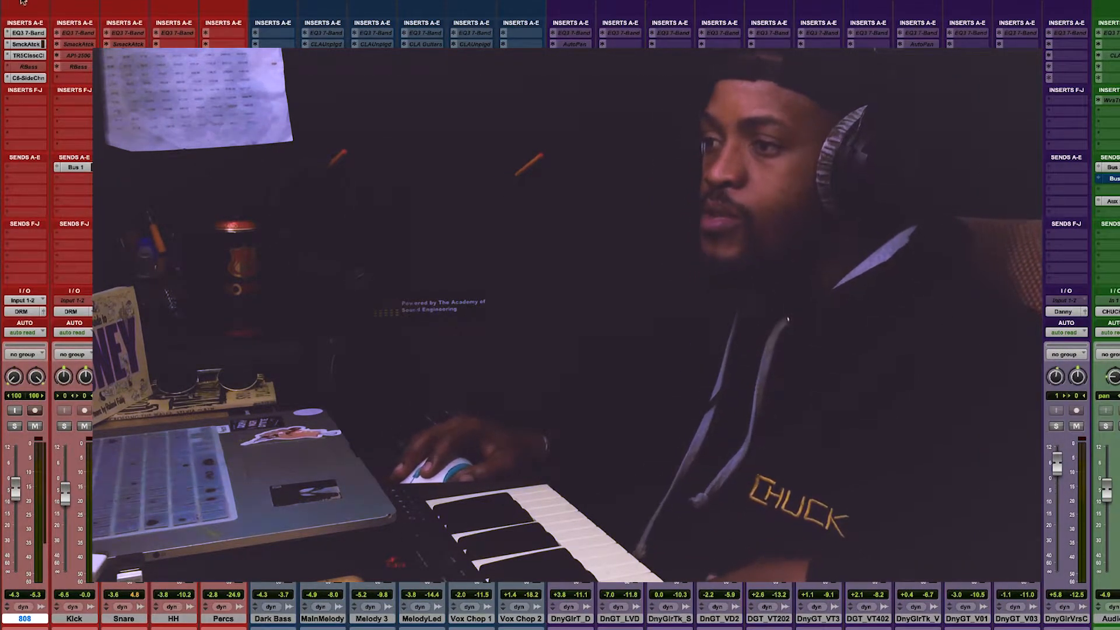
# Step: With the C6-SideChain insert on the 808 track open, solo the 808 and Kick and unmute the Kick's Bus 1 send
pyautogui.click(26, 78)
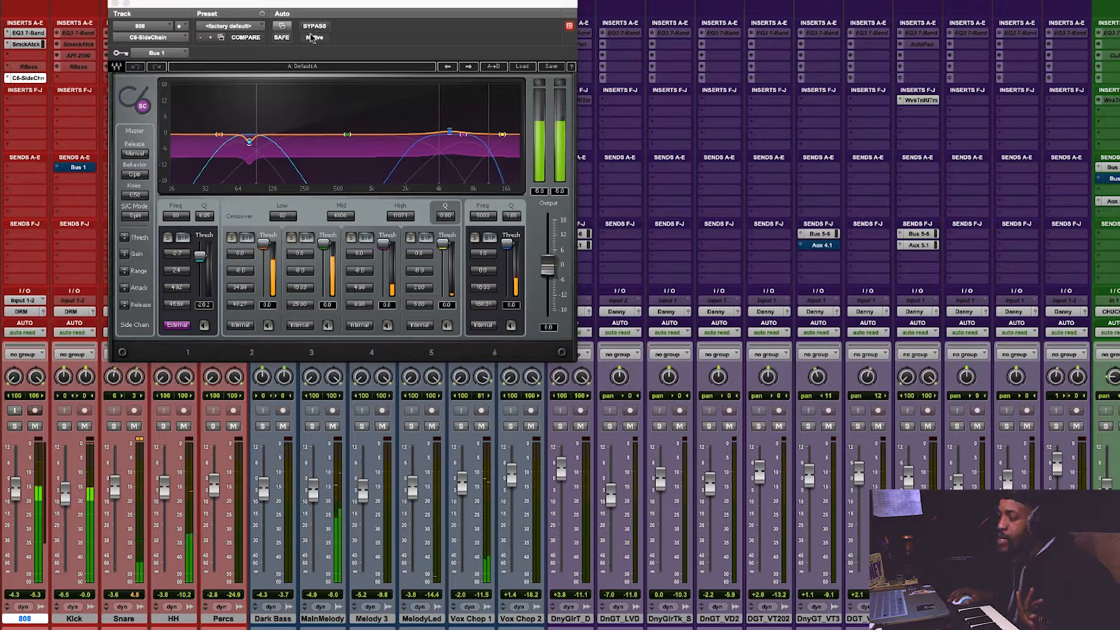
pyautogui.click(18, 426)
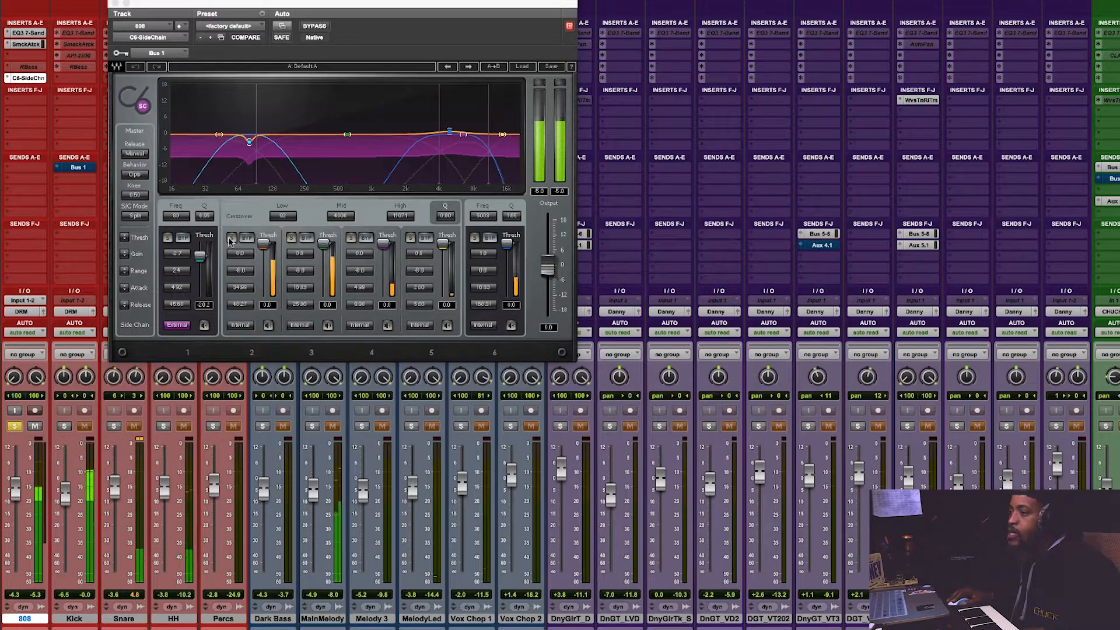
pyautogui.moveTo(205, 3); pyautogui.dragTo(391, 12)
pyautogui.click(64, 426)
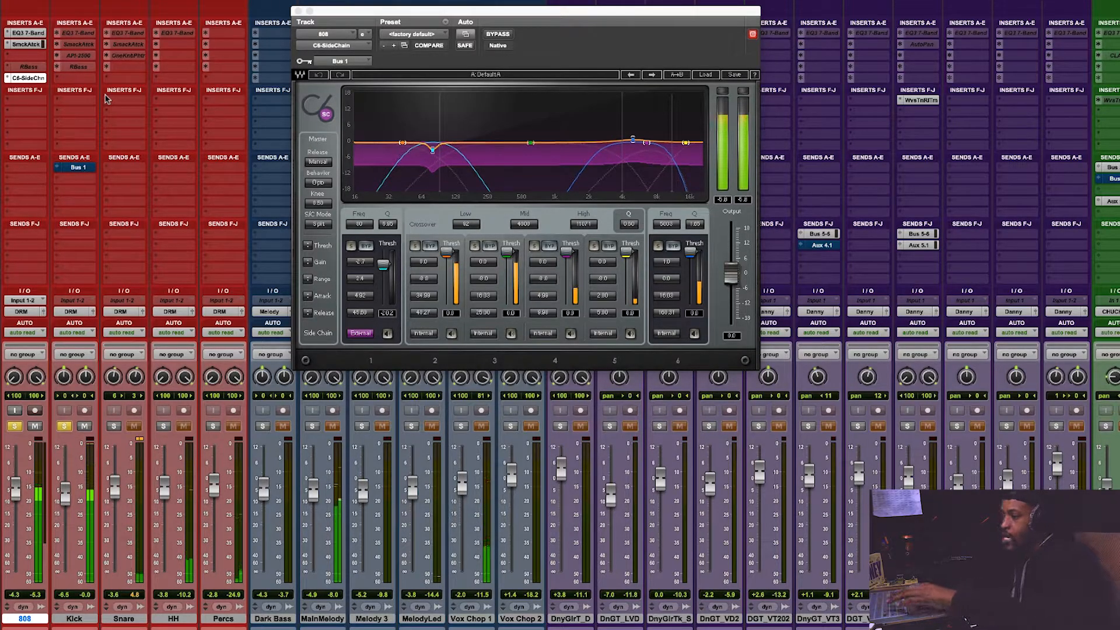
pyautogui.click(76, 168)
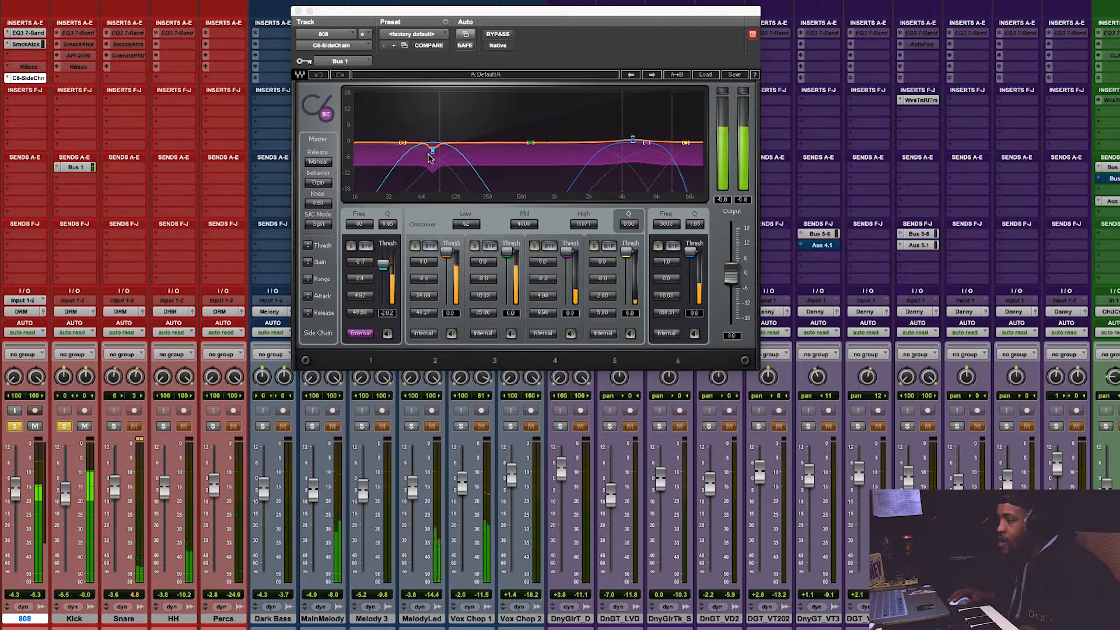
# Step: Audition band 1 and its external sidechain signal on the 808 with the Kick playing
pyautogui.click(353, 247)
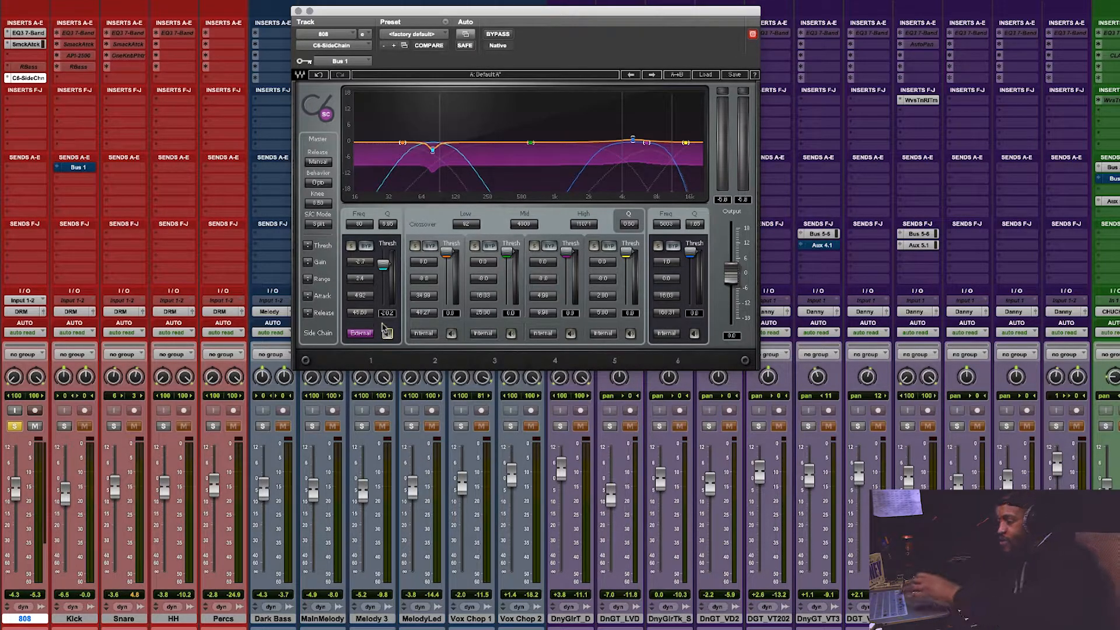
pyautogui.press('space')
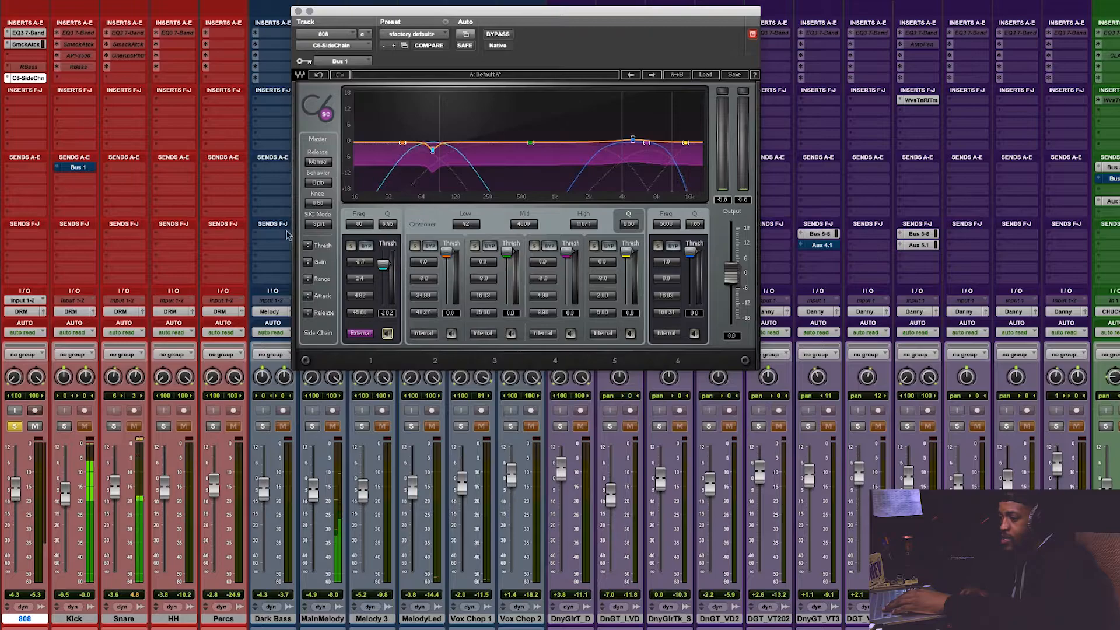
pyautogui.click(64, 426)
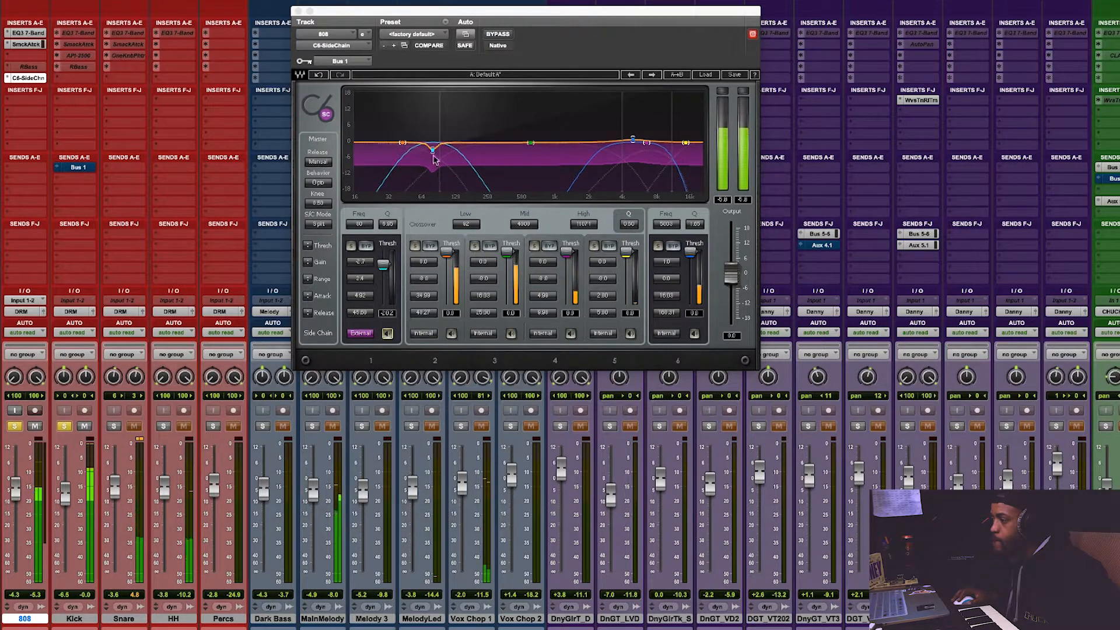
pyautogui.click(386, 334)
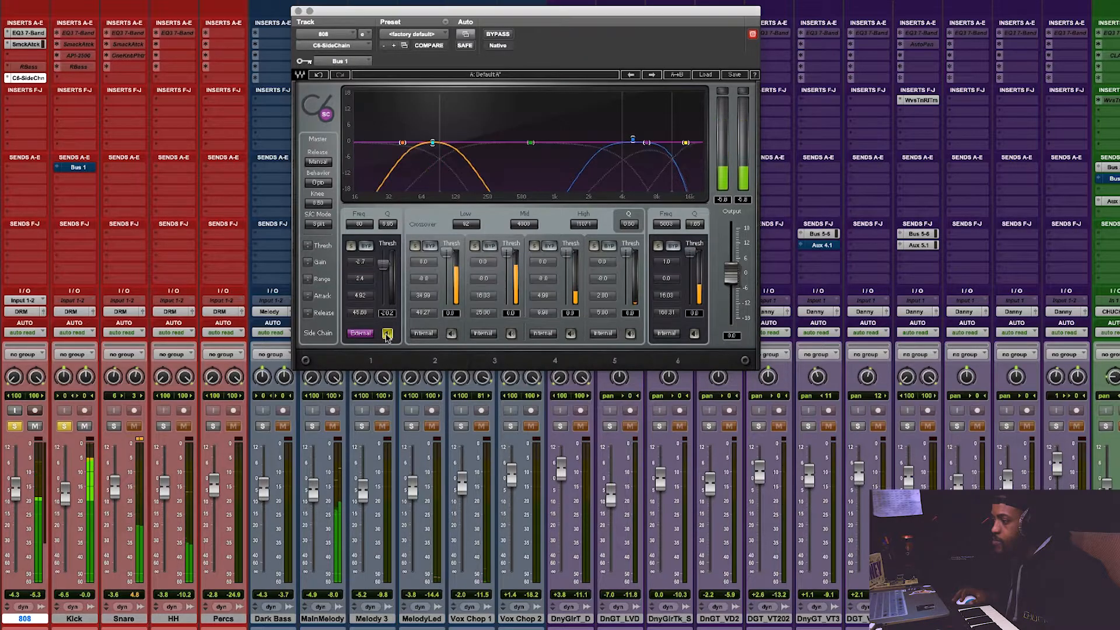
pyautogui.click(387, 333)
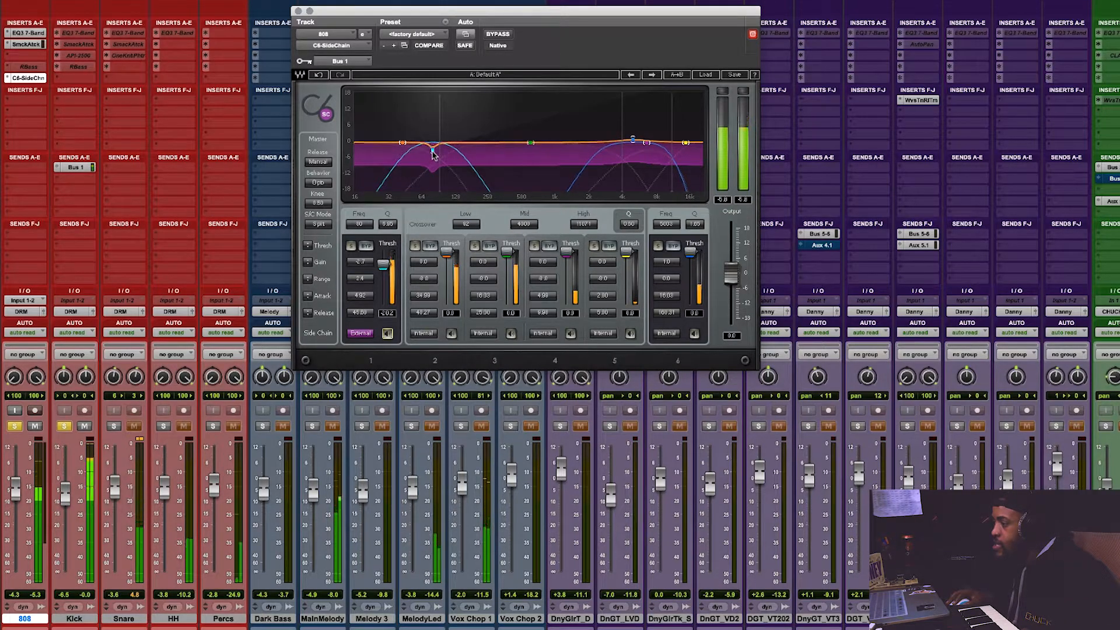
# Step: Lower the gain of the 808's sidechained band 1 to about -8 dB and compare it with the band bypassed
pyautogui.moveTo(432, 150); pyautogui.dragTo(432, 153)
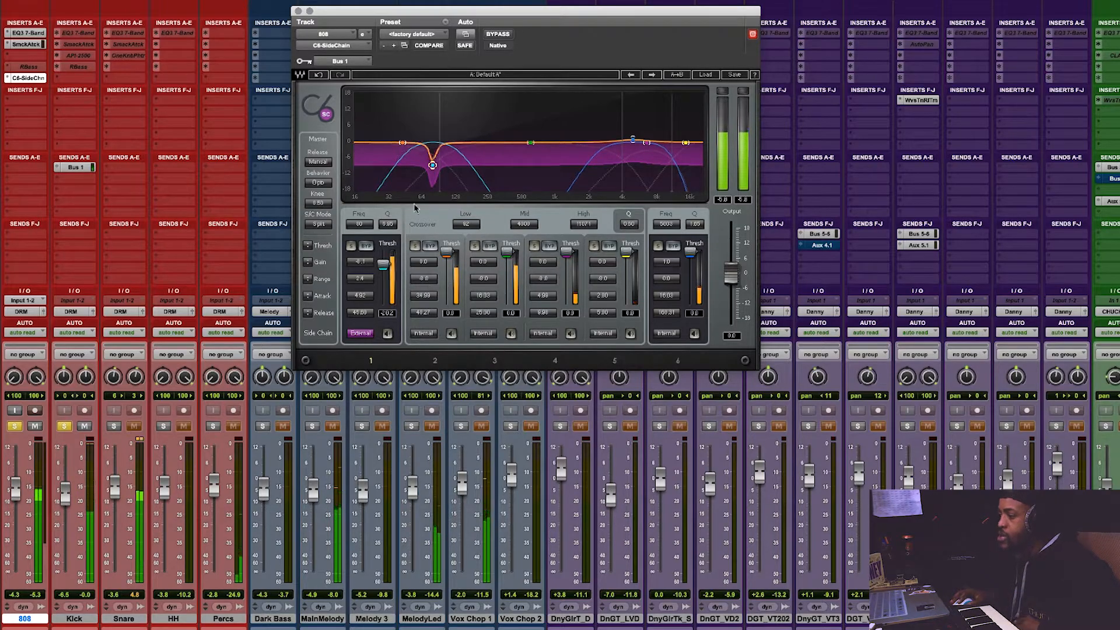
pyautogui.click(367, 246)
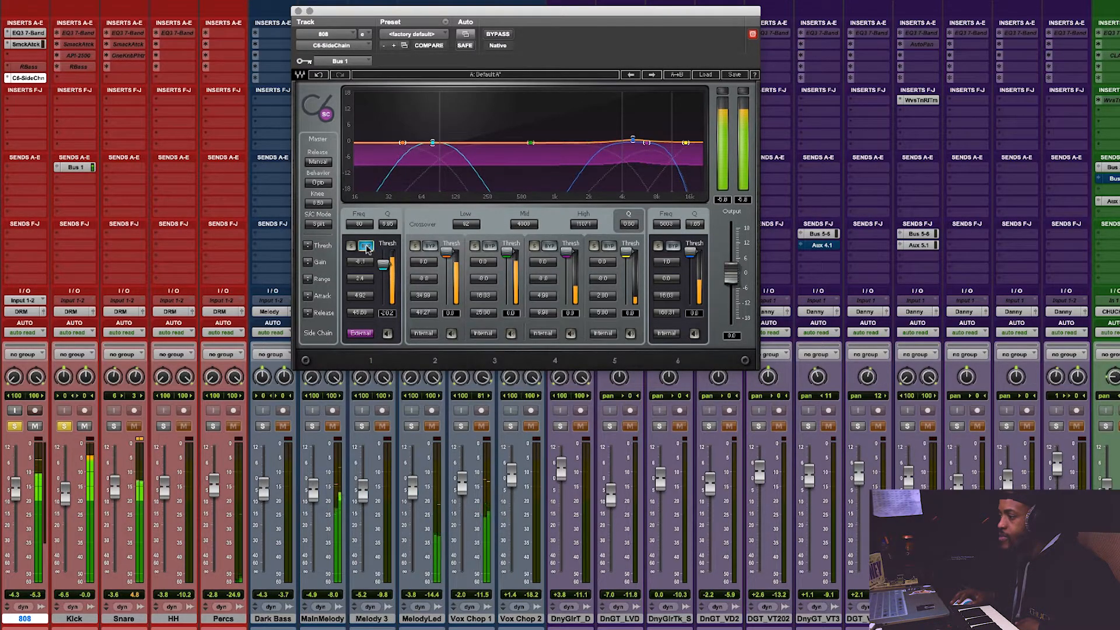
pyautogui.click(366, 247)
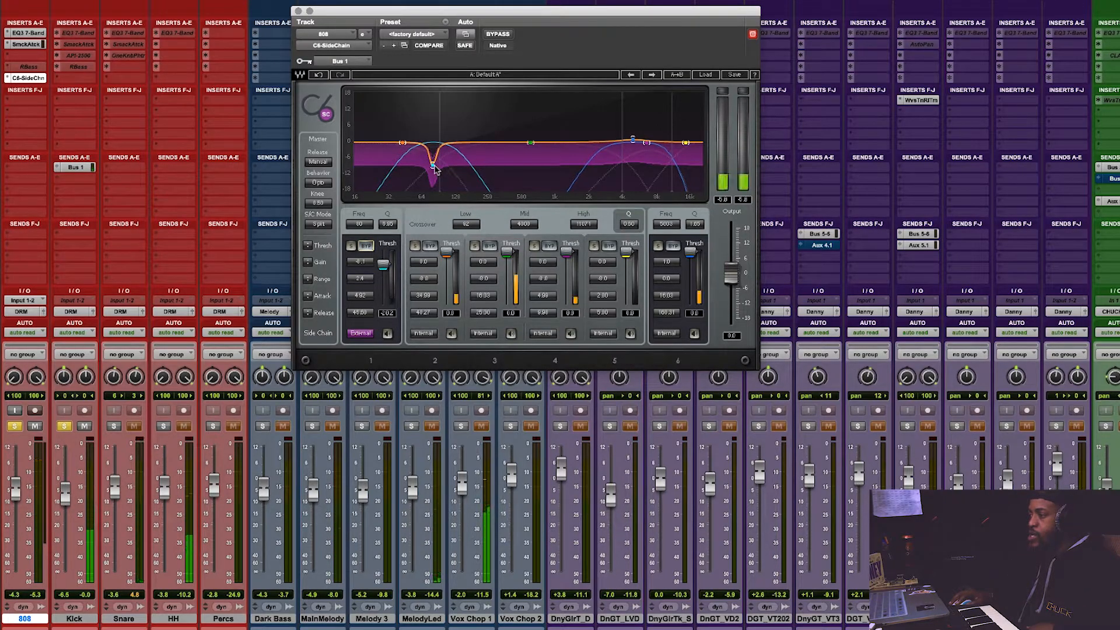
pyautogui.moveTo(433, 166); pyautogui.dragTo(434, 164)
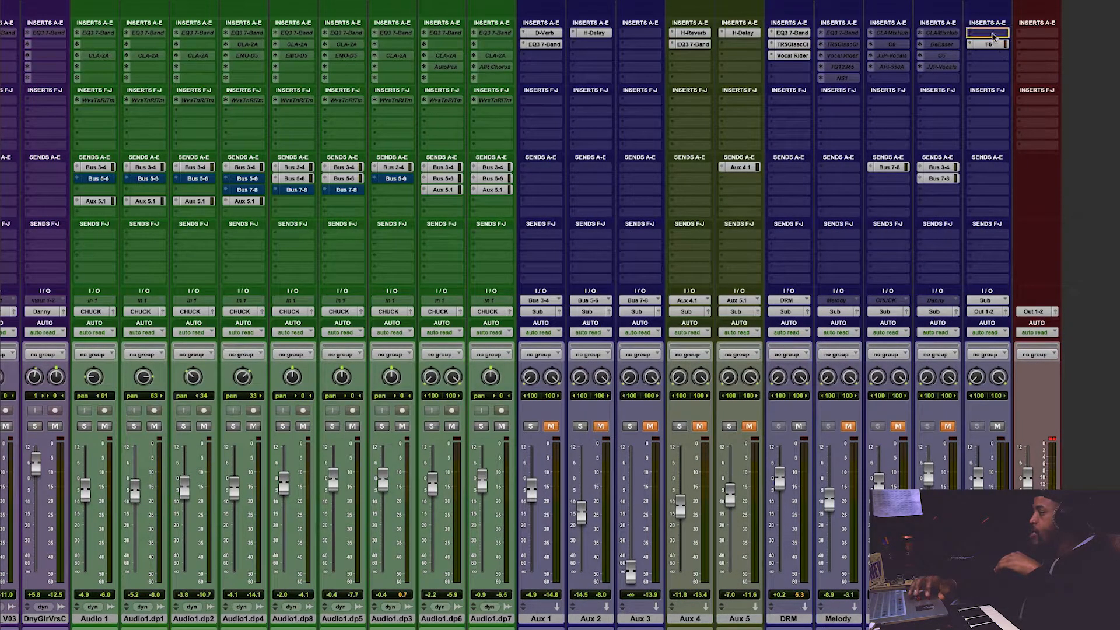
# Step: Move F6 to the first insert slot of the Sub track and add the stereo C6 multichannel plug-in below it
pyautogui.moveTo(993, 36); pyautogui.dragTo(993, 37)
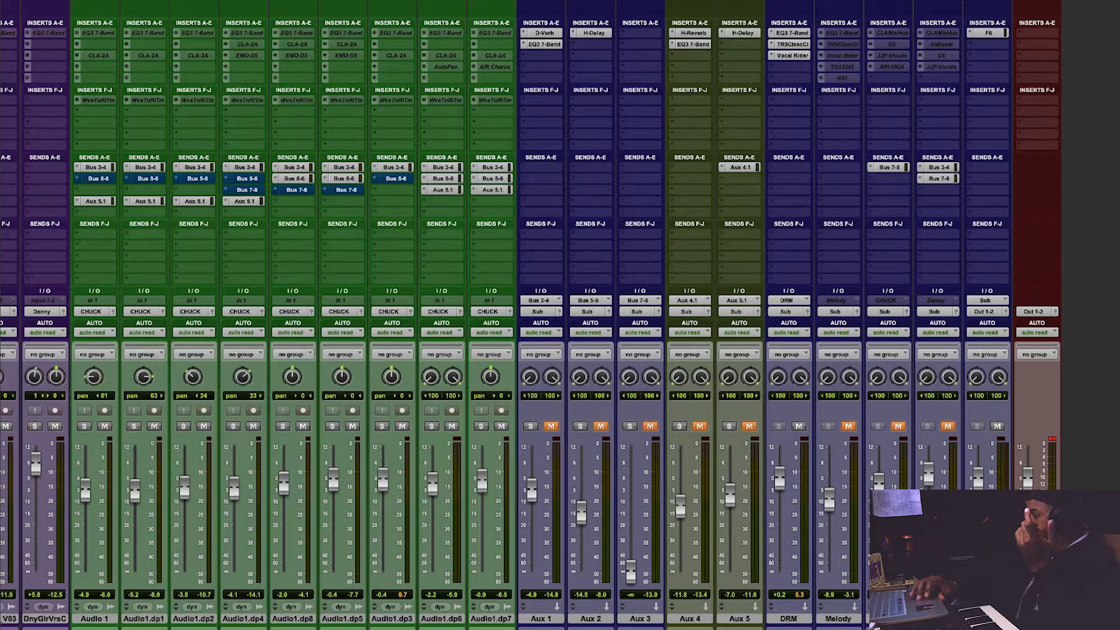
pyautogui.click(973, 48)
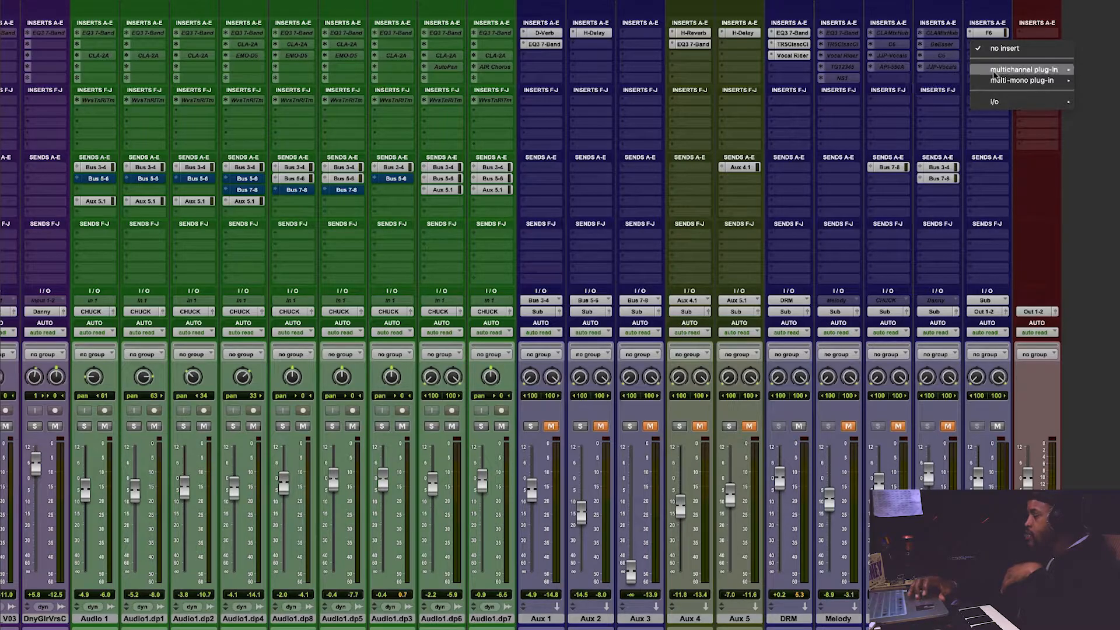
pyautogui.moveTo(973, 73)
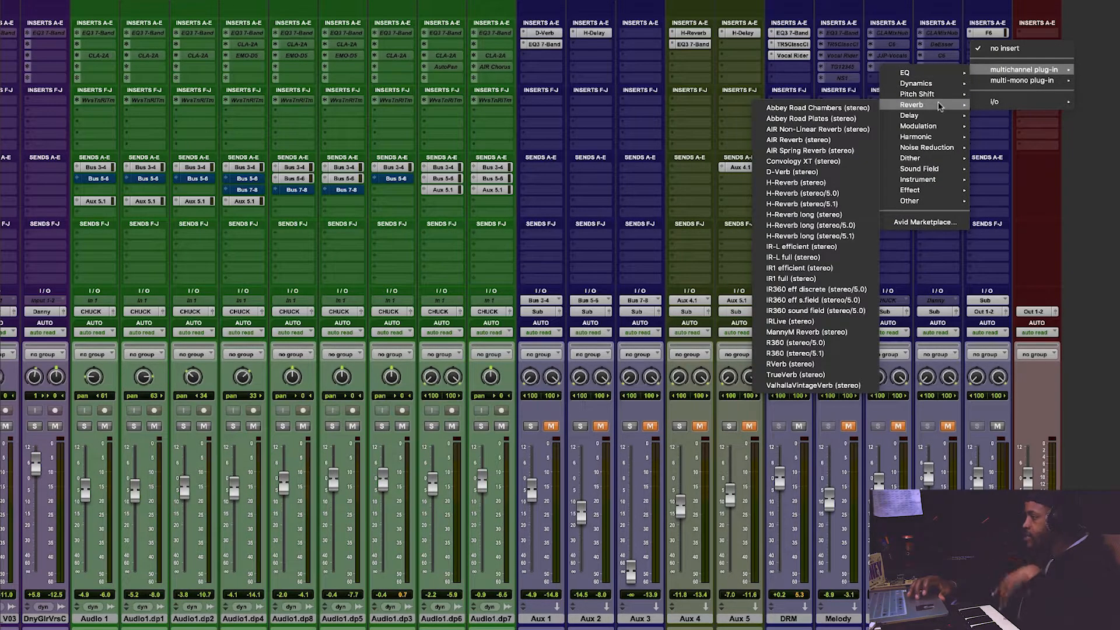
pyautogui.moveTo(946, 88)
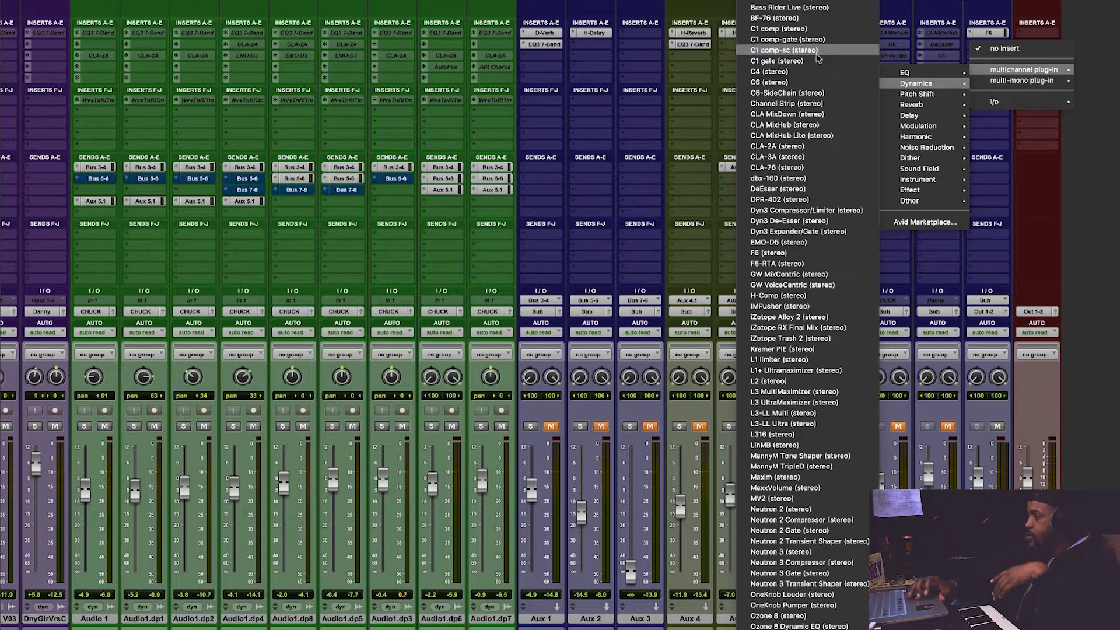
pyautogui.click(817, 82)
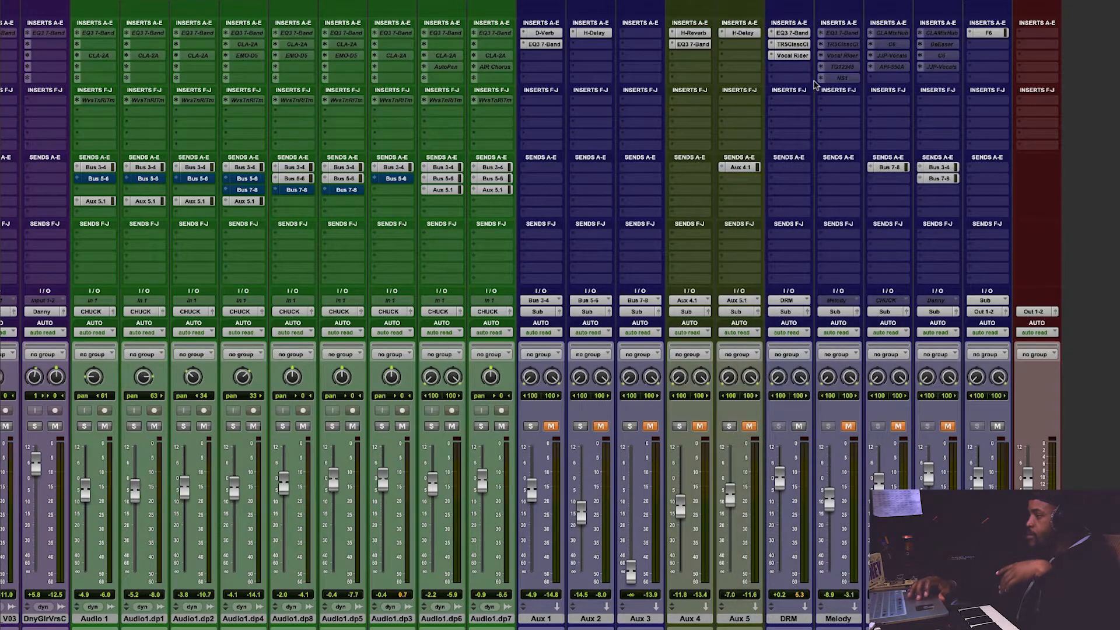
# Step: Play the mix and set C6's soloed band 1 to 547 Hz with -2.8 dB gain and a -17.0 dB threshold
pyautogui.press('space')
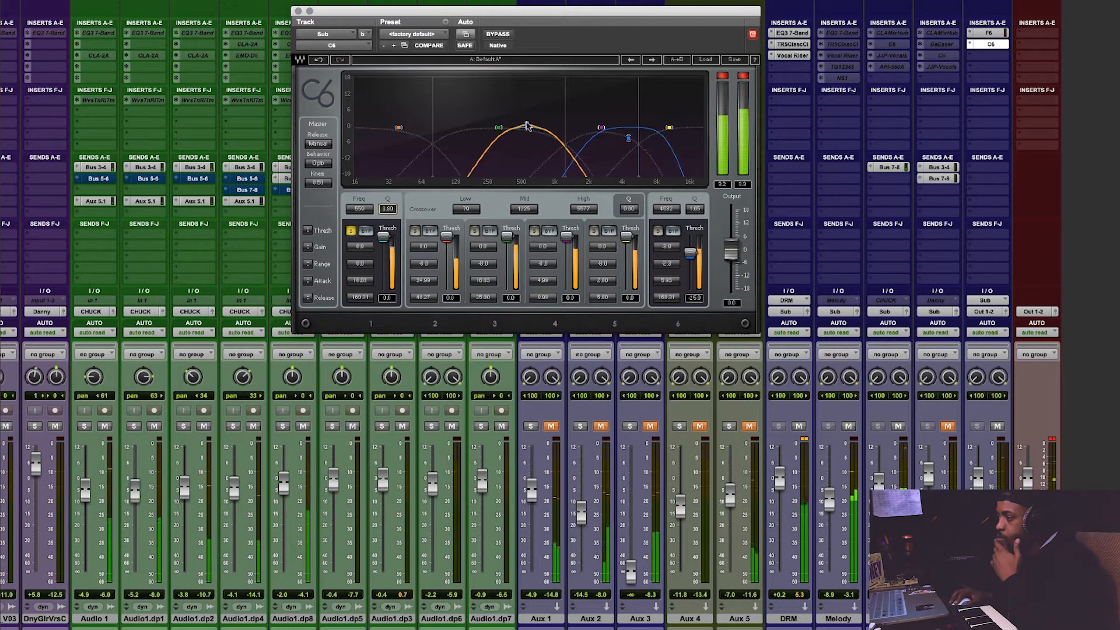
pyautogui.moveTo(525, 134); pyautogui.dragTo(526, 135)
pyautogui.moveTo(382, 237); pyautogui.dragTo(383, 248)
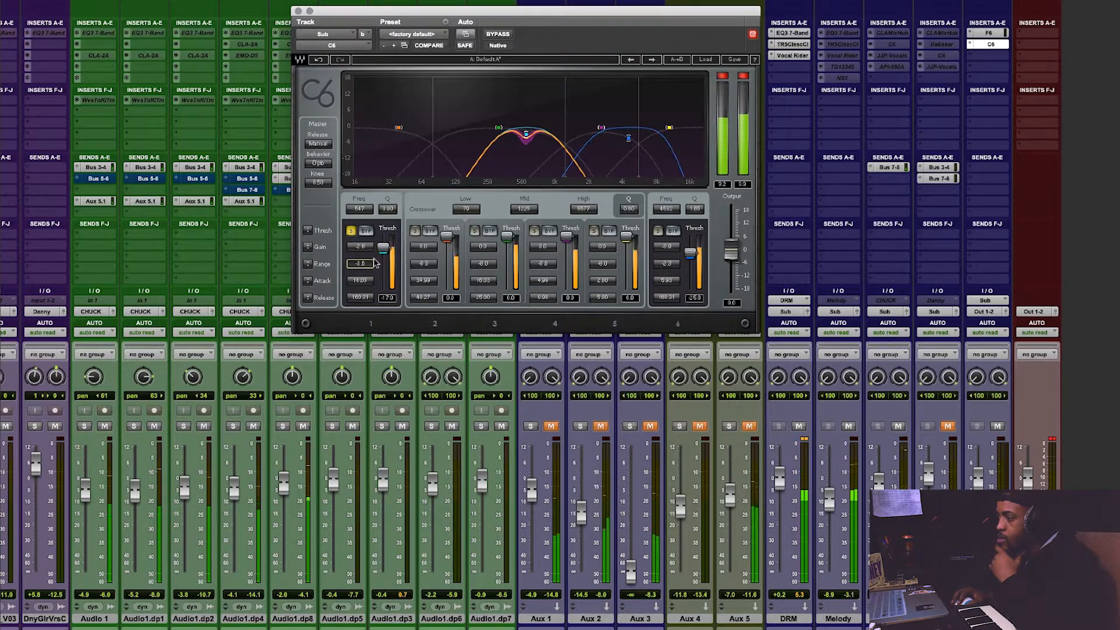
# Step: Set C6's band 1 threshold to -22.0 dB, unsolo it, and shift all band ranges together, giving bands 2 to 5 about -4.8 dB
pyautogui.moveTo(360, 263); pyautogui.dragTo(360, 262)
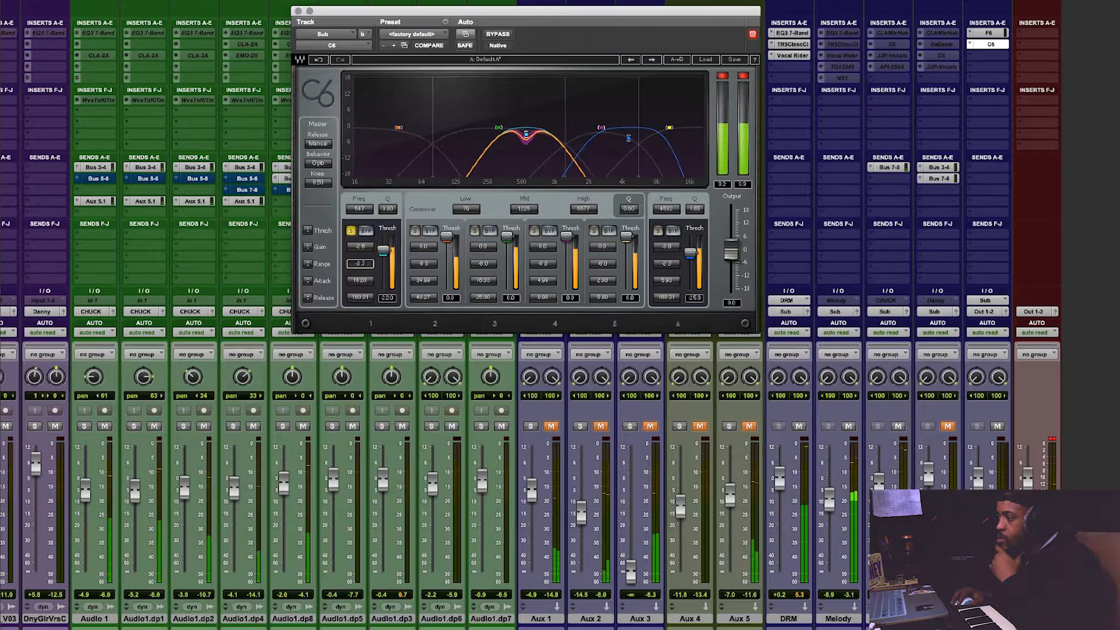
pyautogui.click(350, 231)
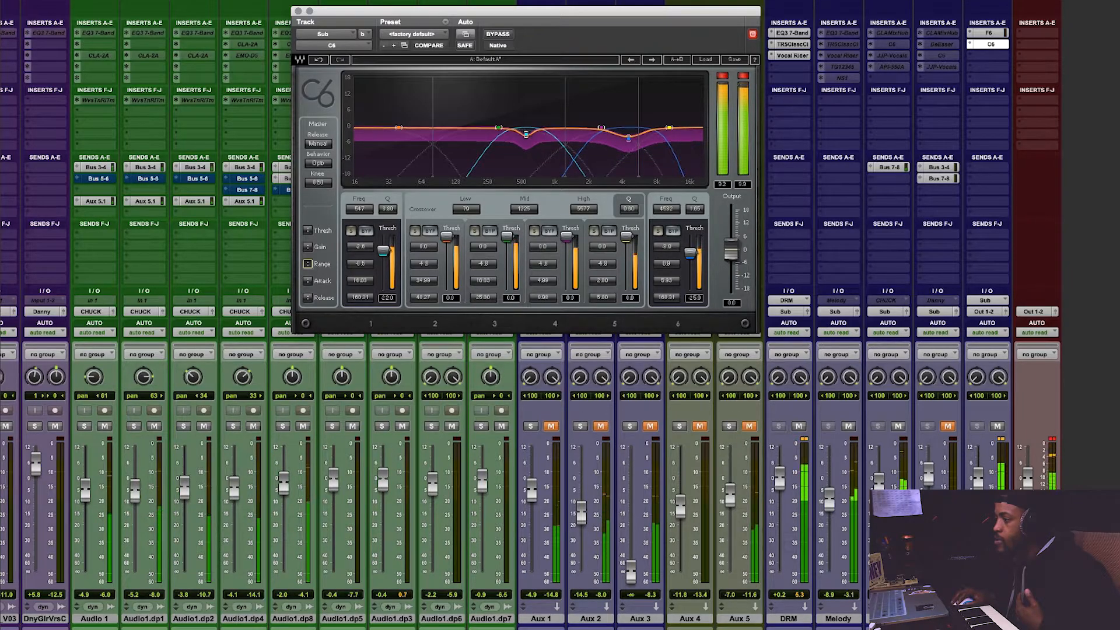
# Step: Solo C6's band 2 to lower its threshold to about -12.5 dB, and compare the full mix with C6 bypassed and active
pyautogui.click(414, 231)
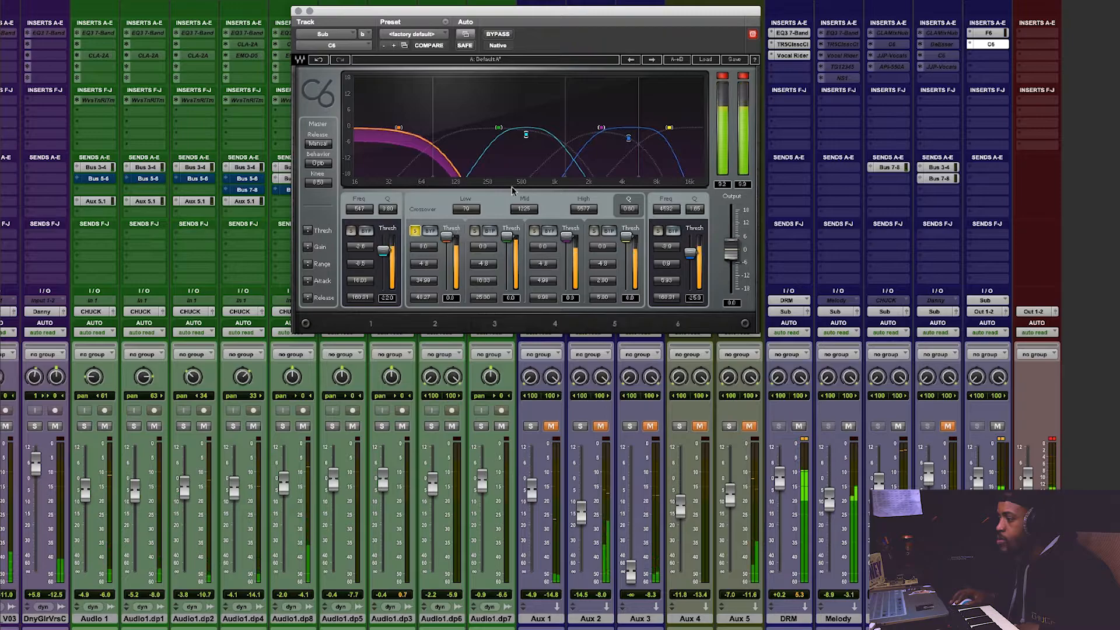
pyautogui.moveTo(447, 236); pyautogui.dragTo(429, 283)
pyautogui.click(415, 230)
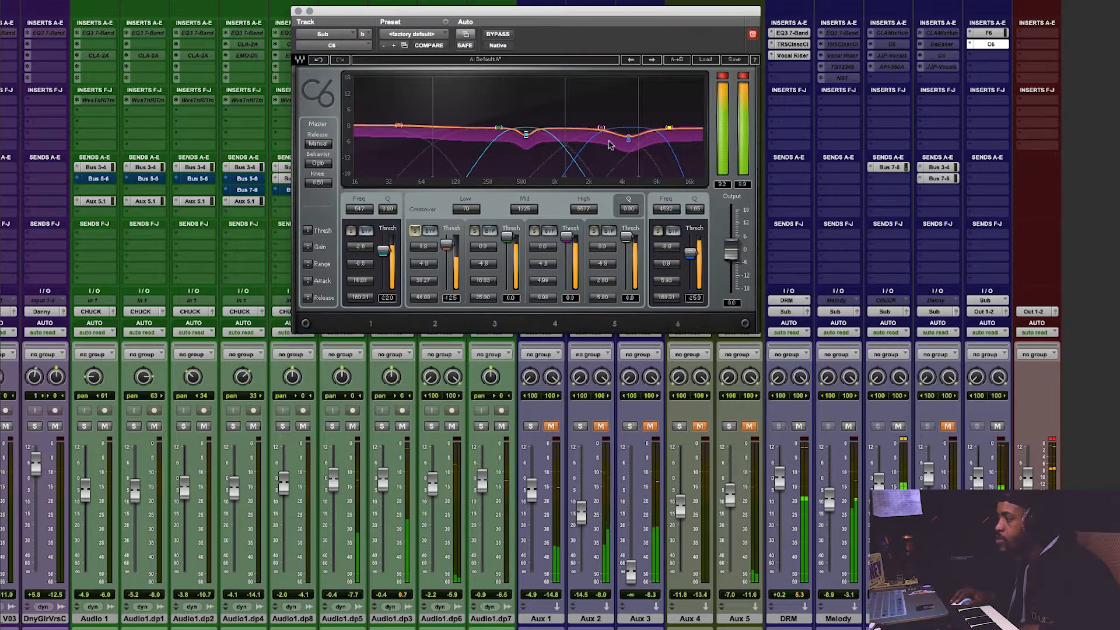
pyautogui.click(499, 34)
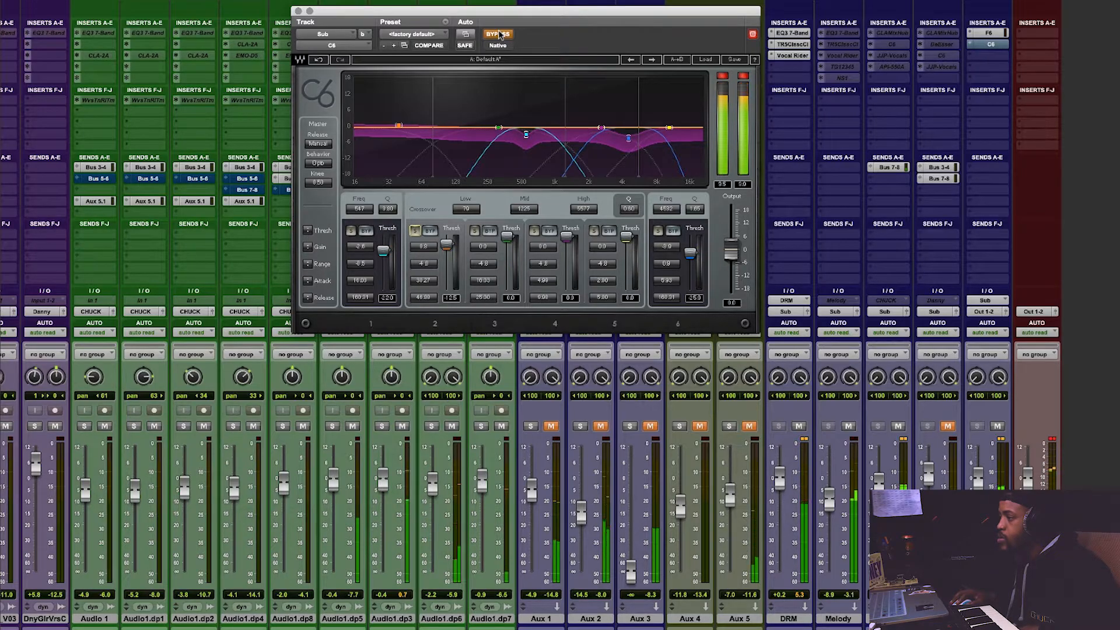
pyautogui.click(499, 34)
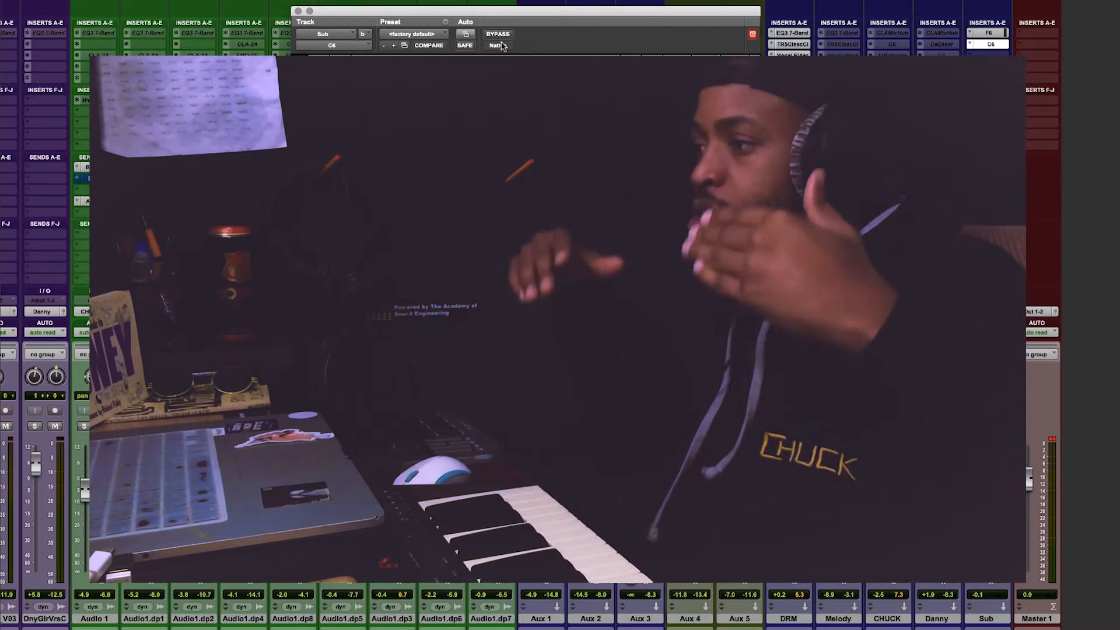
# Step: Compare the playing mix with Pro Multiband Dynamics active and bypassed
pyautogui.click(497, 35)
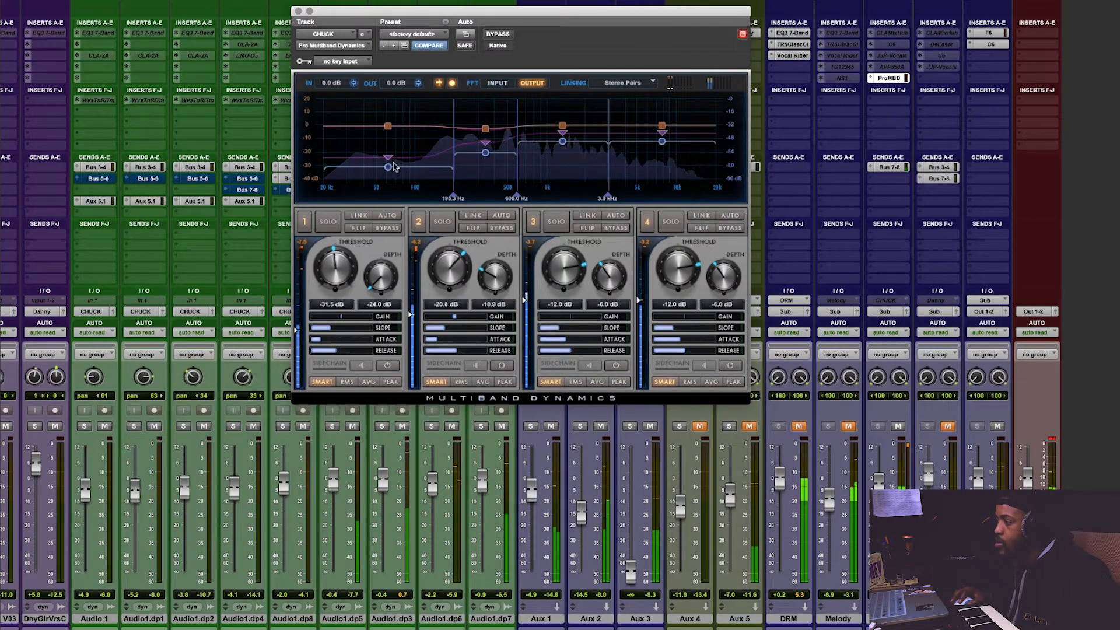
pyautogui.click(498, 35)
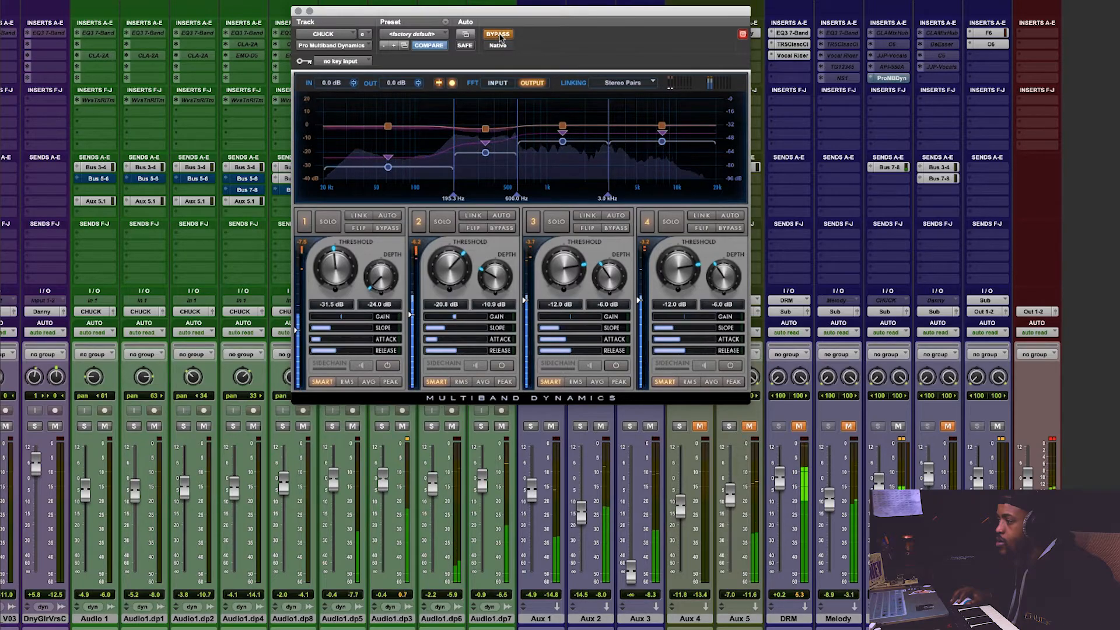
pyautogui.click(498, 35)
pyautogui.click(498, 35)
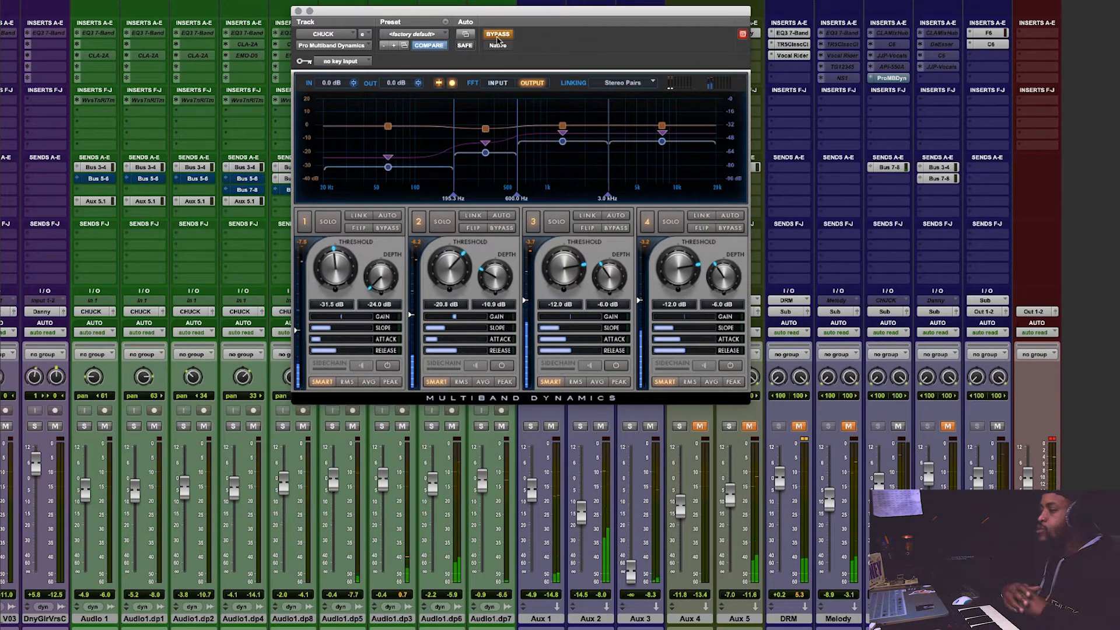